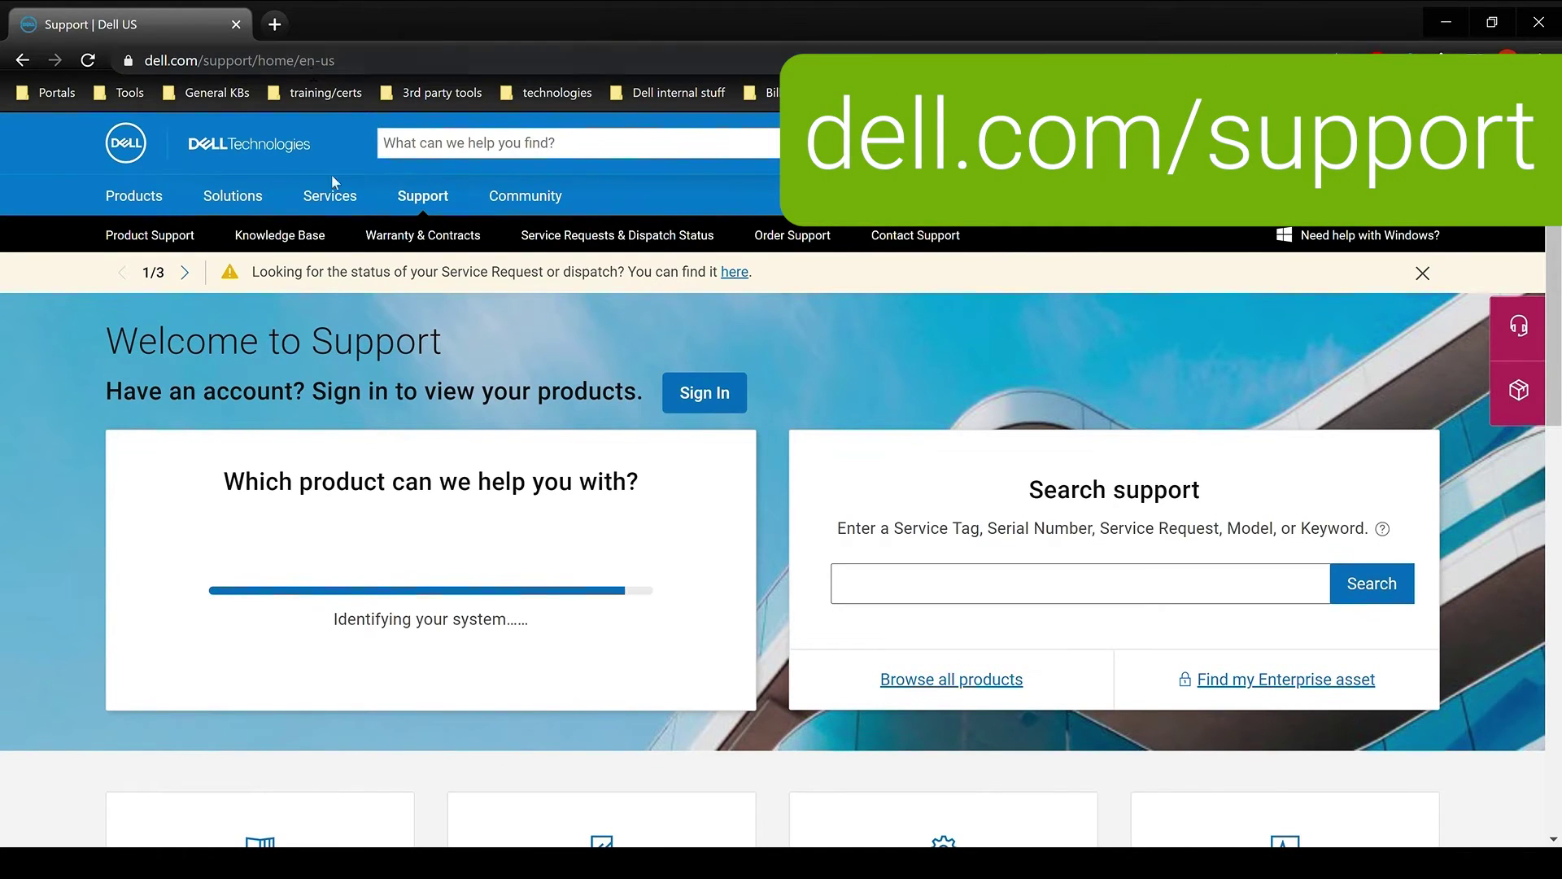
Step: Find the iDRAC9 - 4.xx Series on Dell Support and show its documentation, including the RACADM CLI Guide
{"action": "left_click", "coordinate": [984, 584]}
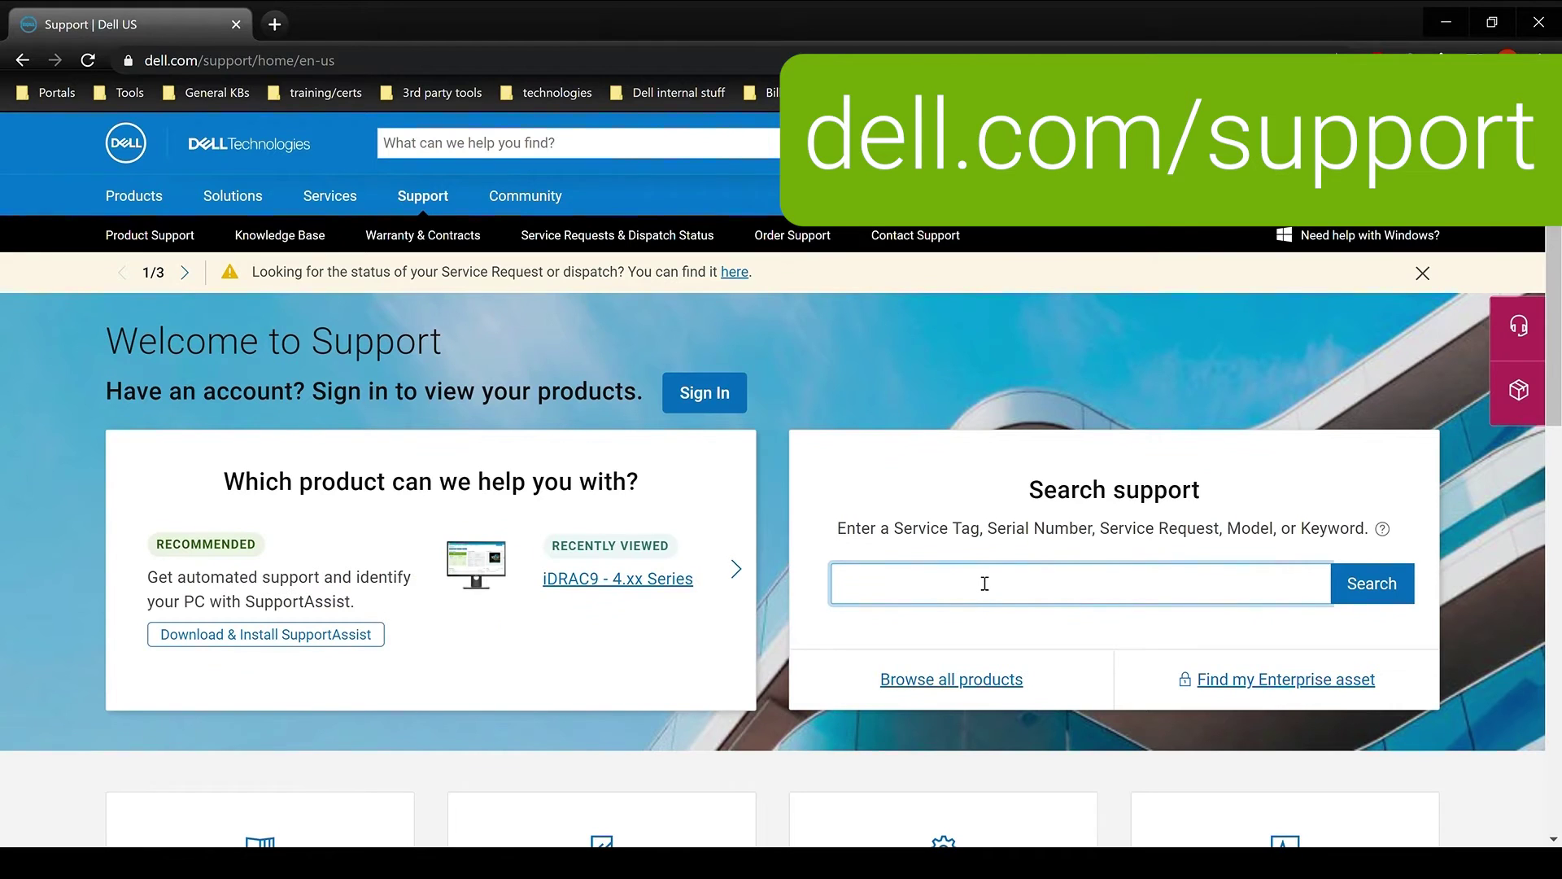
{"action": "type", "text": "idrac9"}
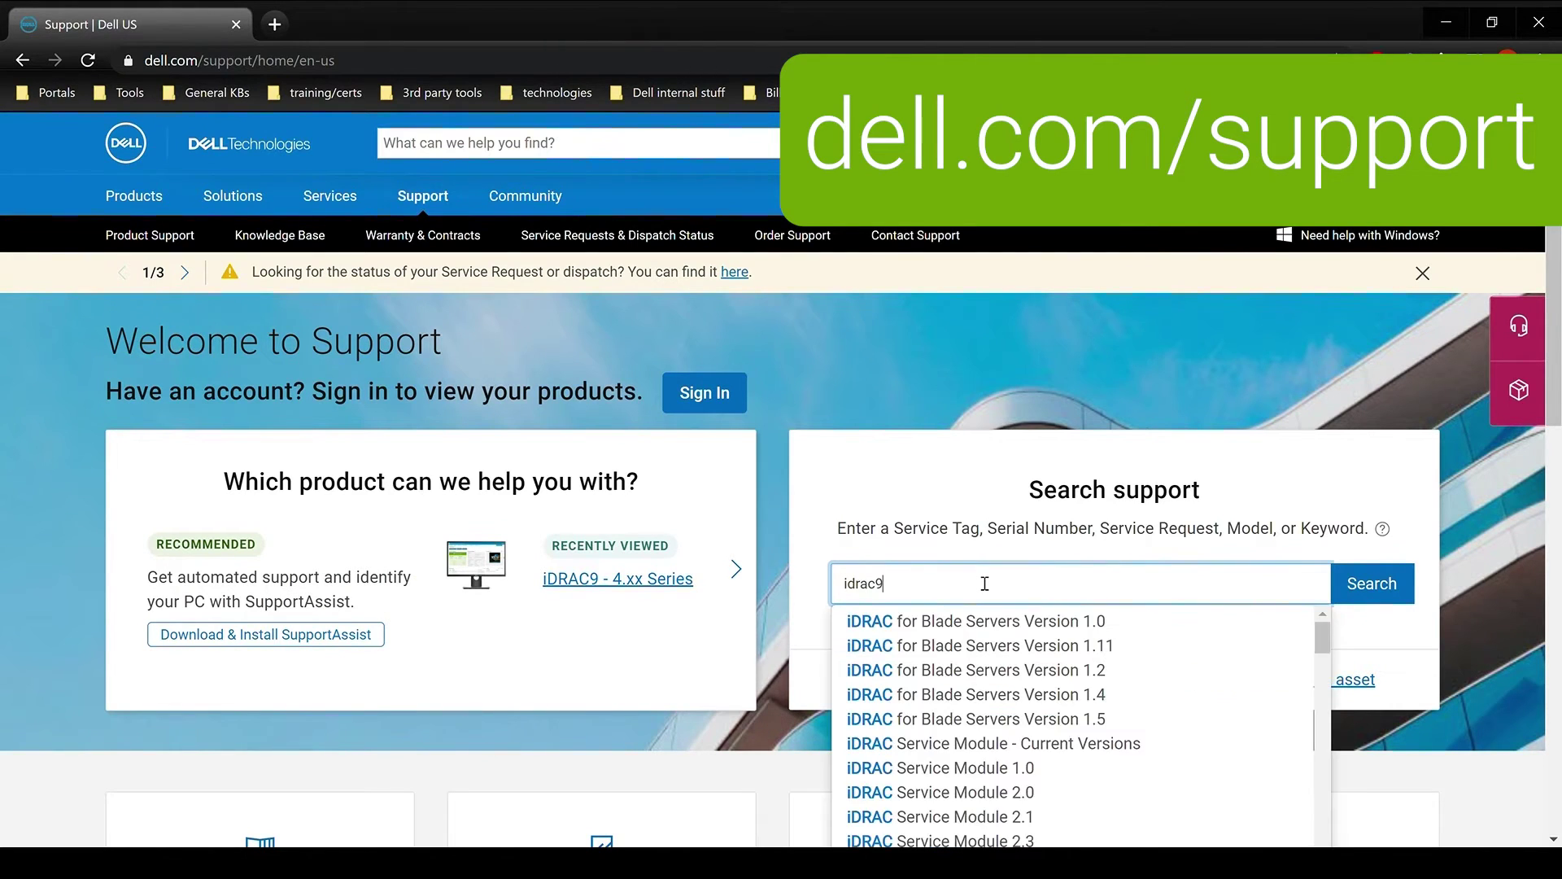
{"action": "key", "text": "Down"}
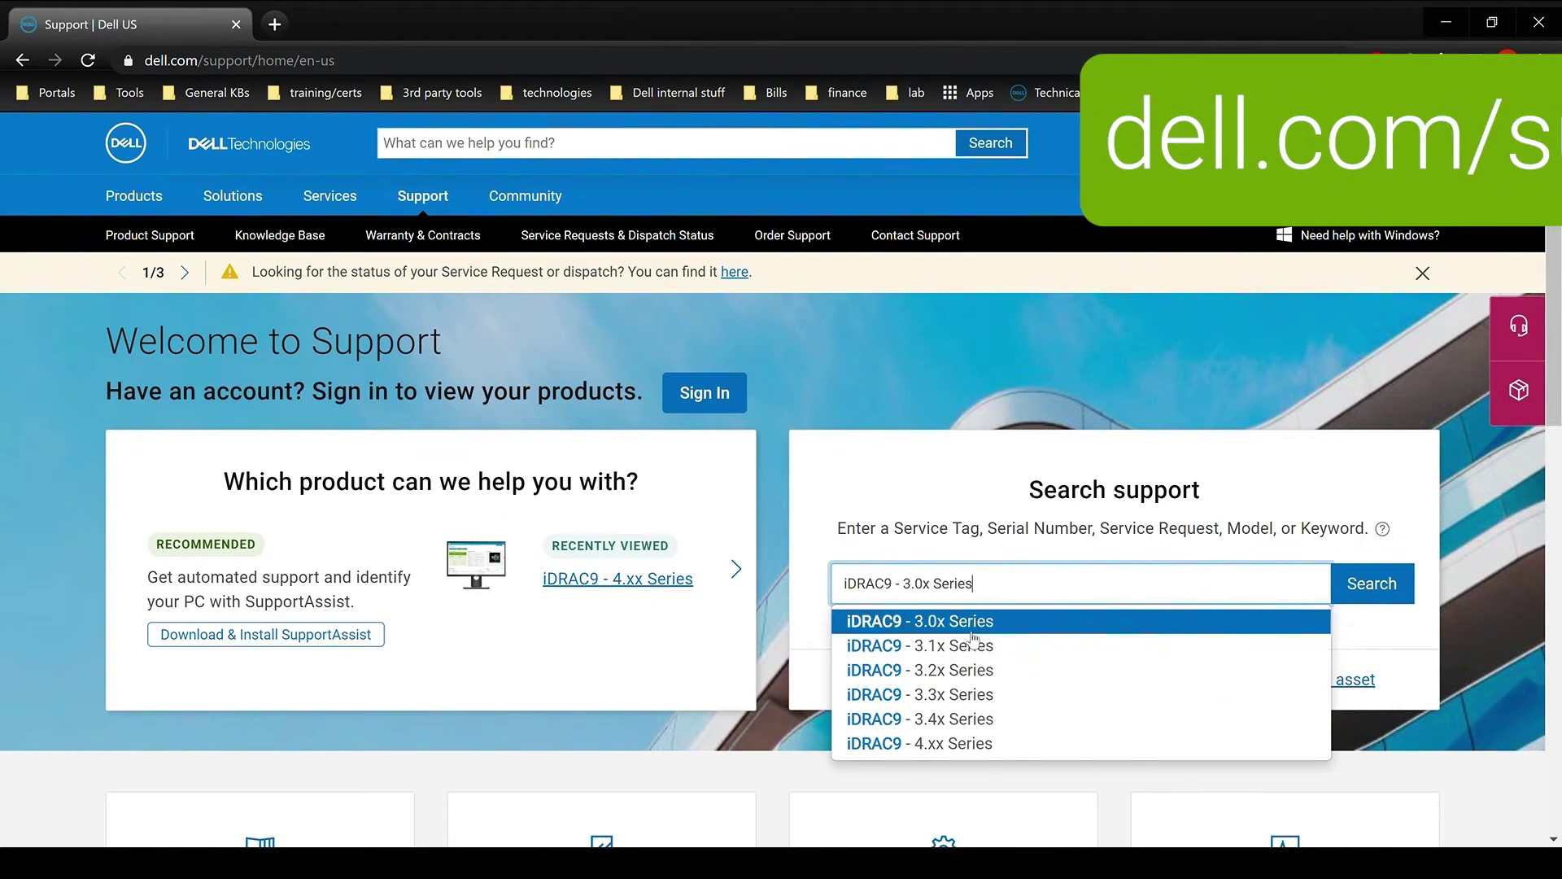
{"action": "key", "text": "Down"}
{"action": "key", "text": "Down"}
{"action": "key", "text": "Down"}
{"action": "key", "text": "Down"}
{"action": "key", "text": "Down"}
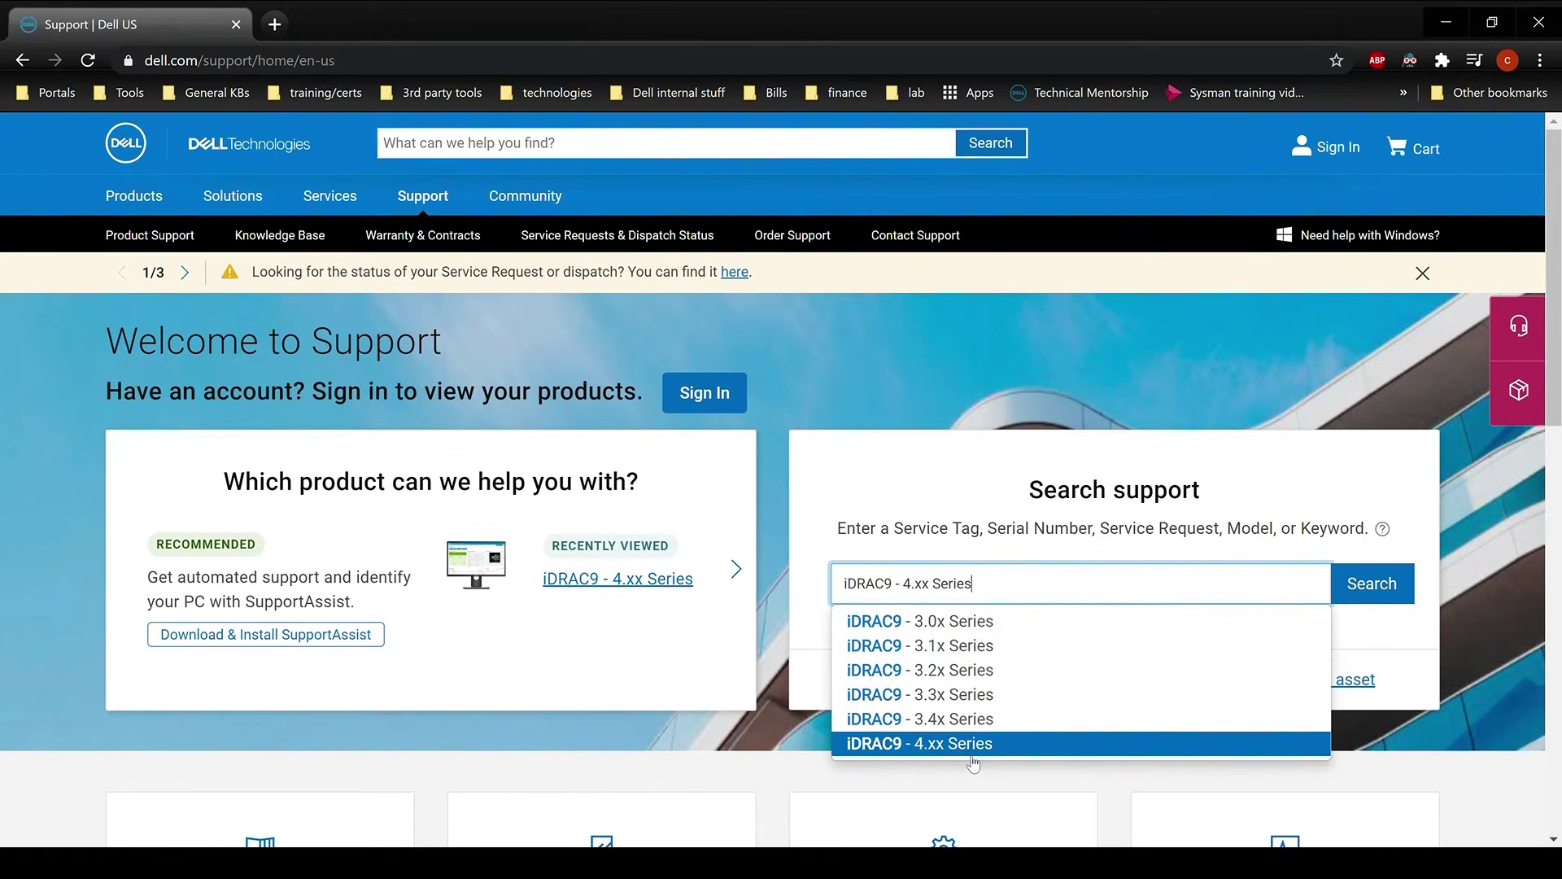
{"action": "key", "text": "Return"}
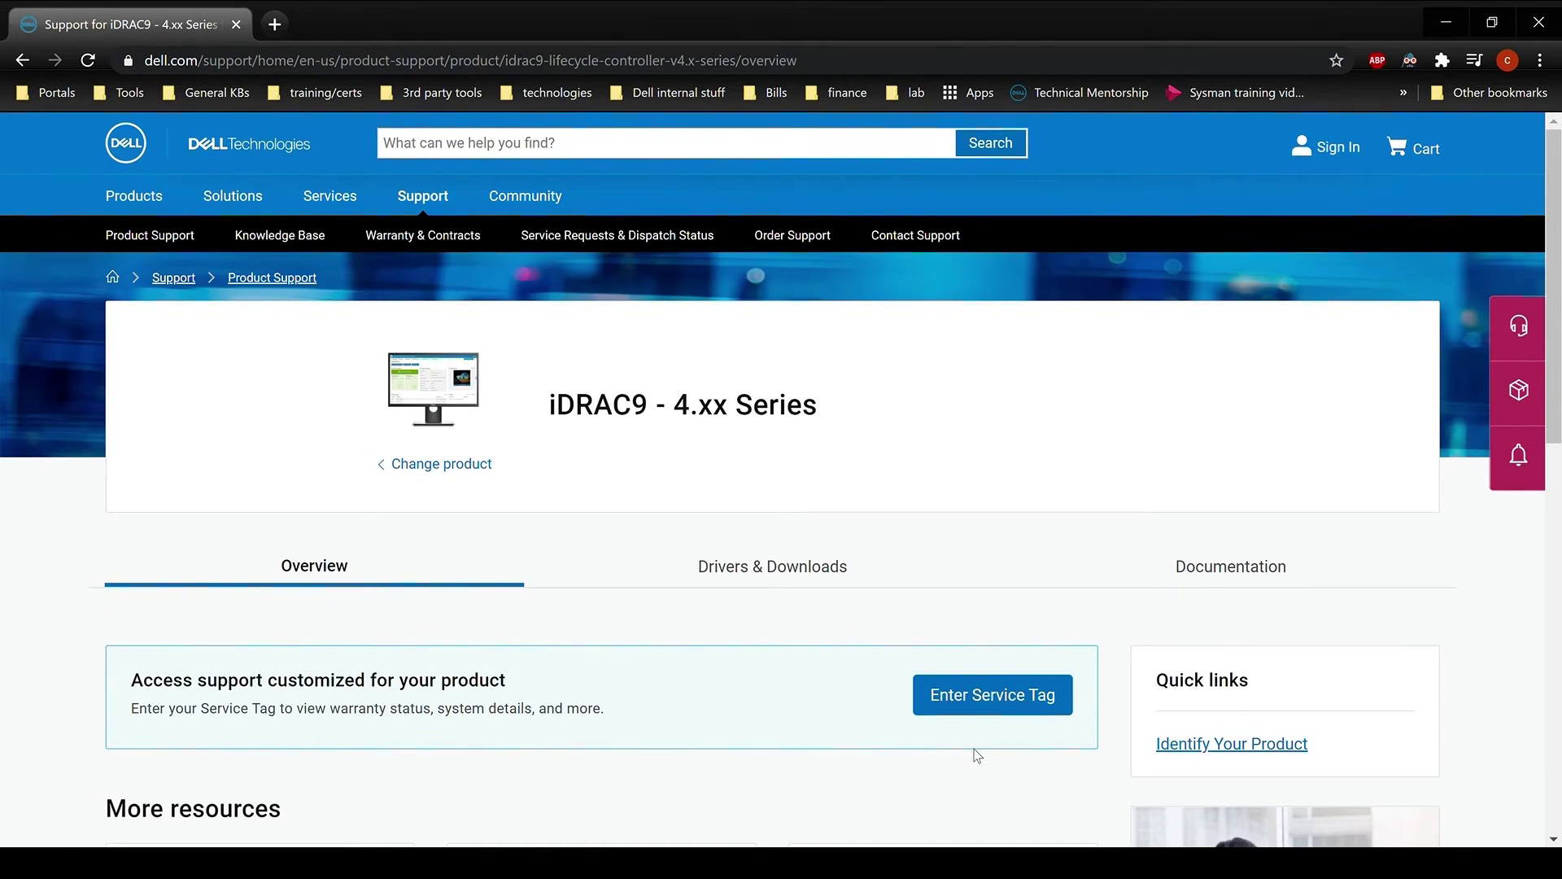
{"action": "scroll", "coordinate": [977, 756], "scroll_direction": "down", "scroll_amount": 3}
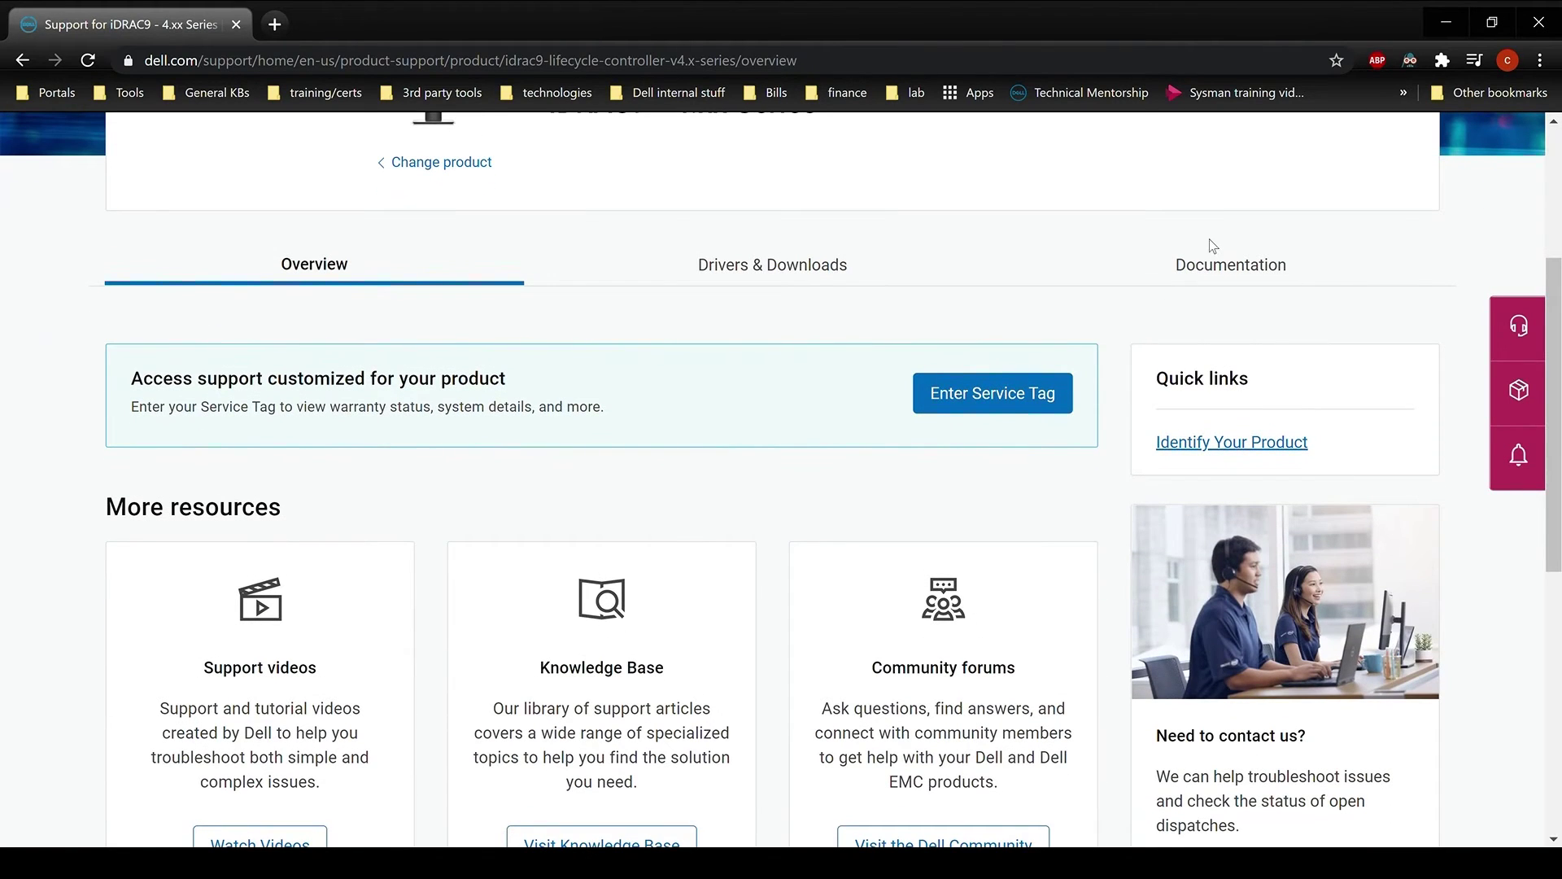
{"action": "left_click", "coordinate": [1217, 261]}
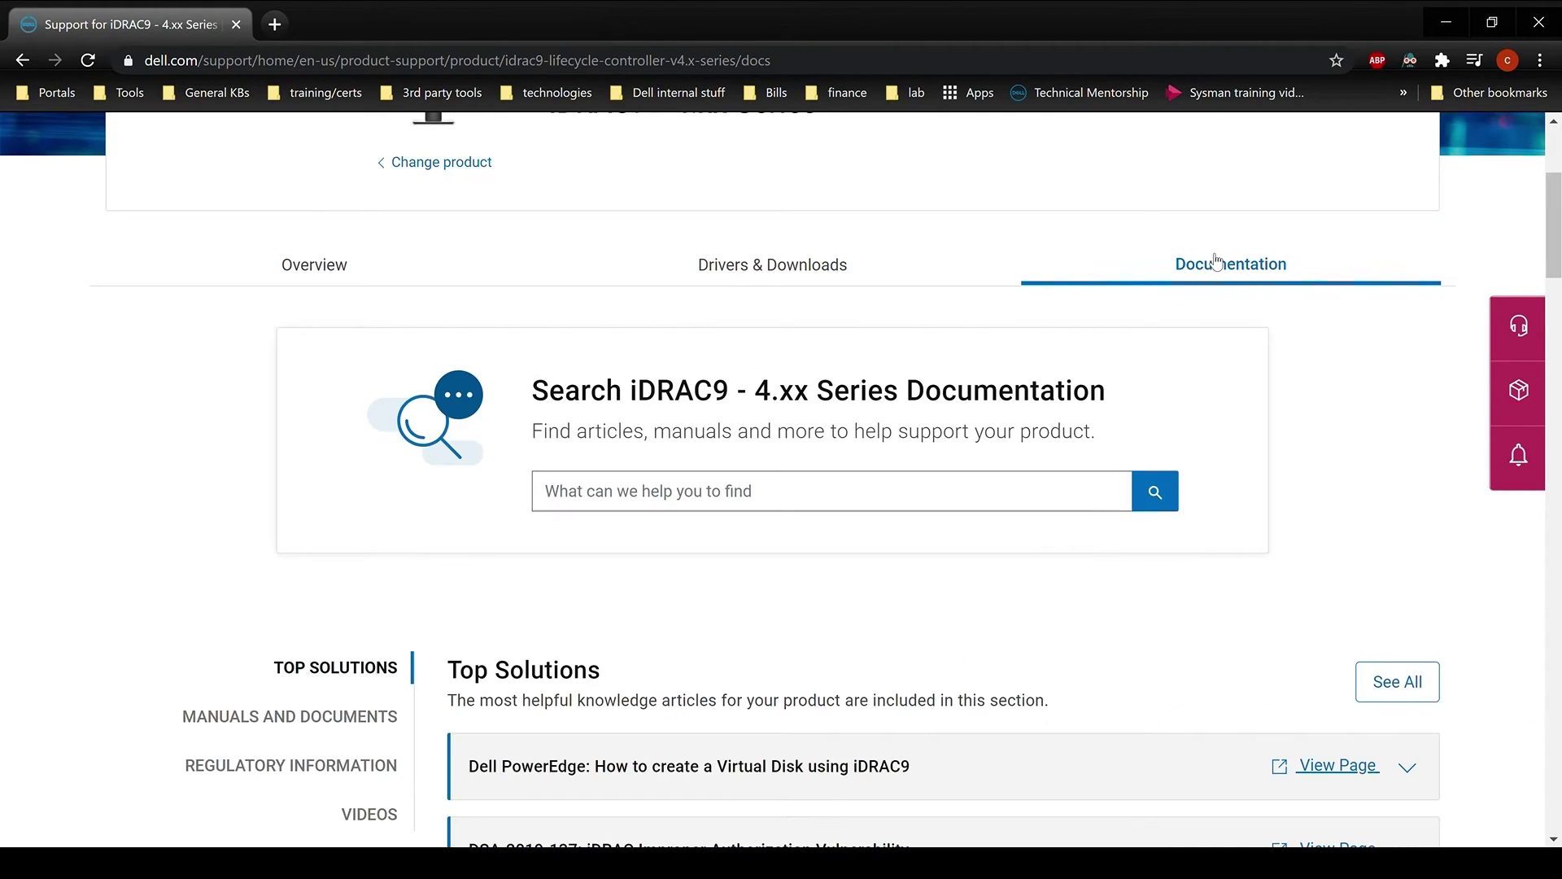
{"action": "scroll", "coordinate": [1178, 405], "scroll_direction": "down", "scroll_amount": 3}
{"action": "scroll", "coordinate": [1178, 399], "scroll_direction": "down", "scroll_amount": 2}
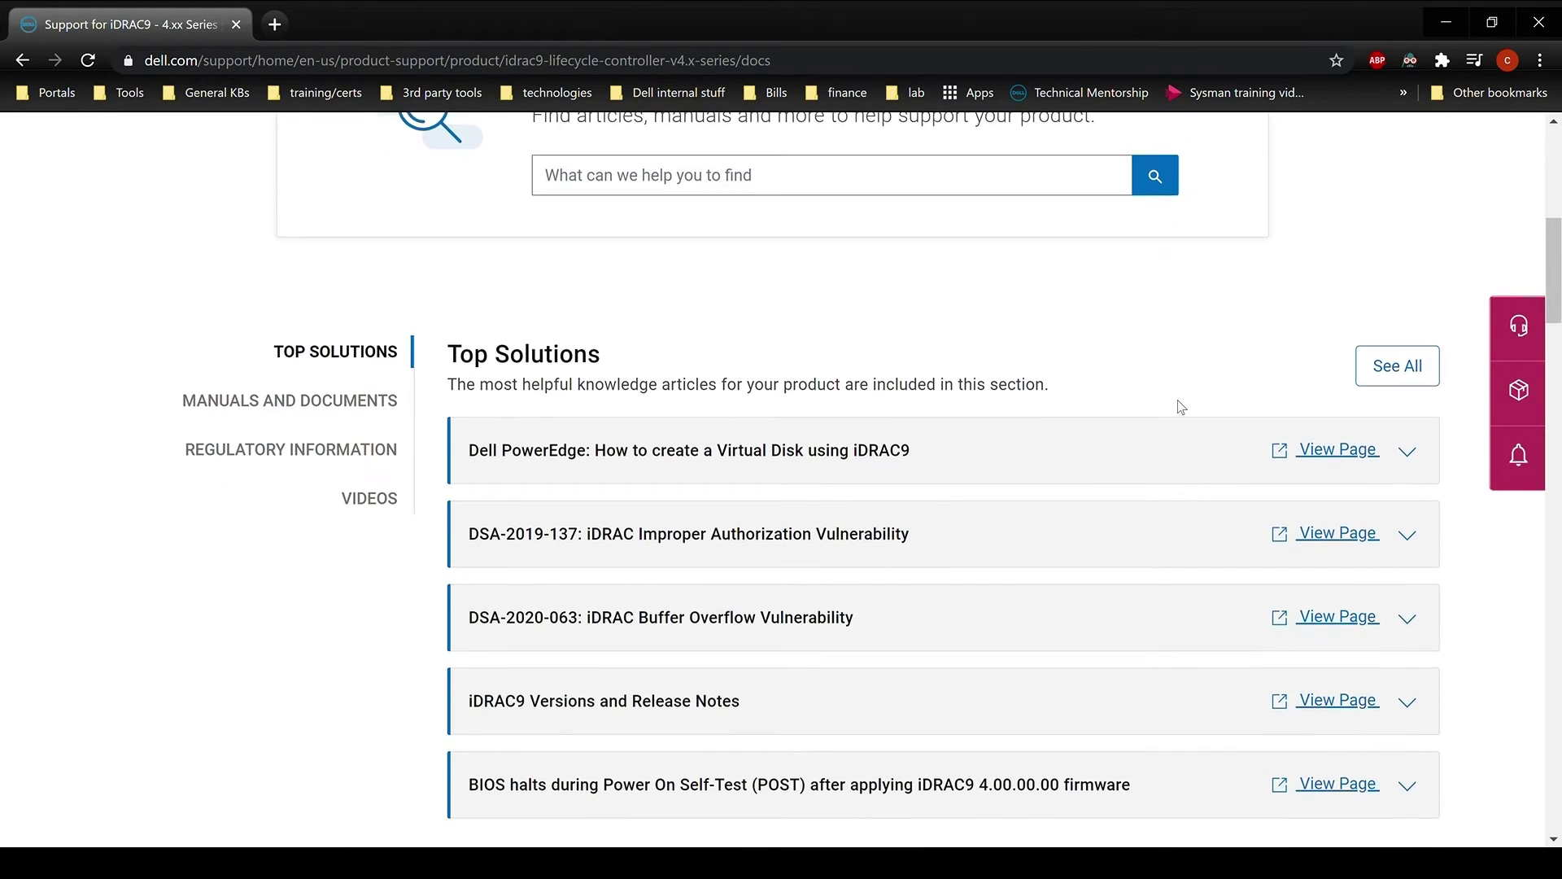
{"action": "scroll", "coordinate": [1178, 398], "scroll_direction": "down", "scroll_amount": 4}
{"action": "scroll", "coordinate": [1178, 400], "scroll_direction": "down", "scroll_amount": 1}
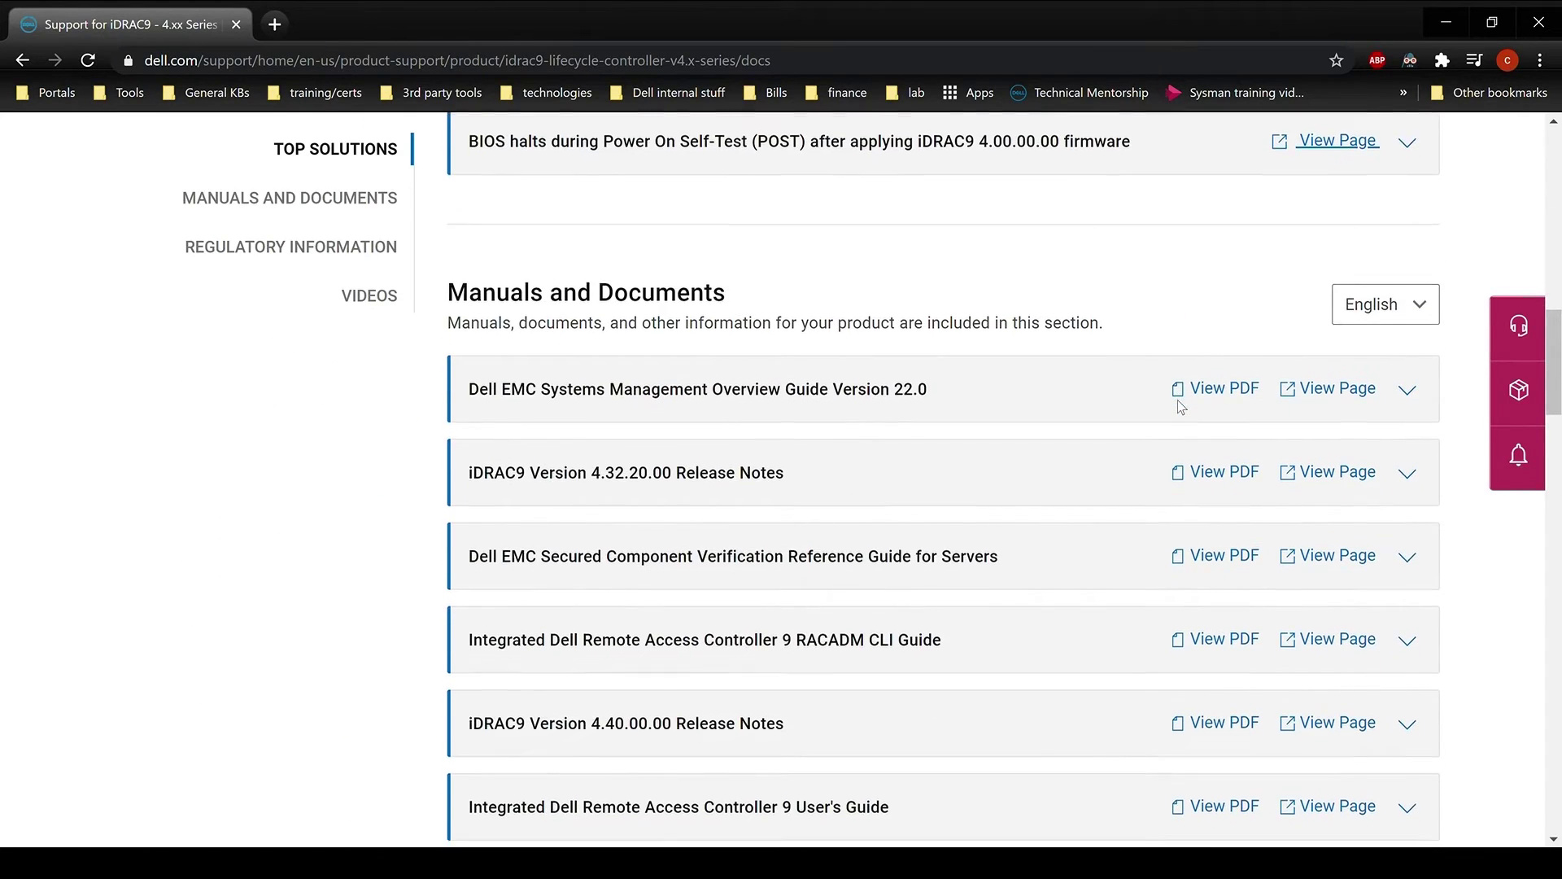
{"action": "scroll", "coordinate": [1178, 399], "scroll_direction": "down", "scroll_amount": 2}
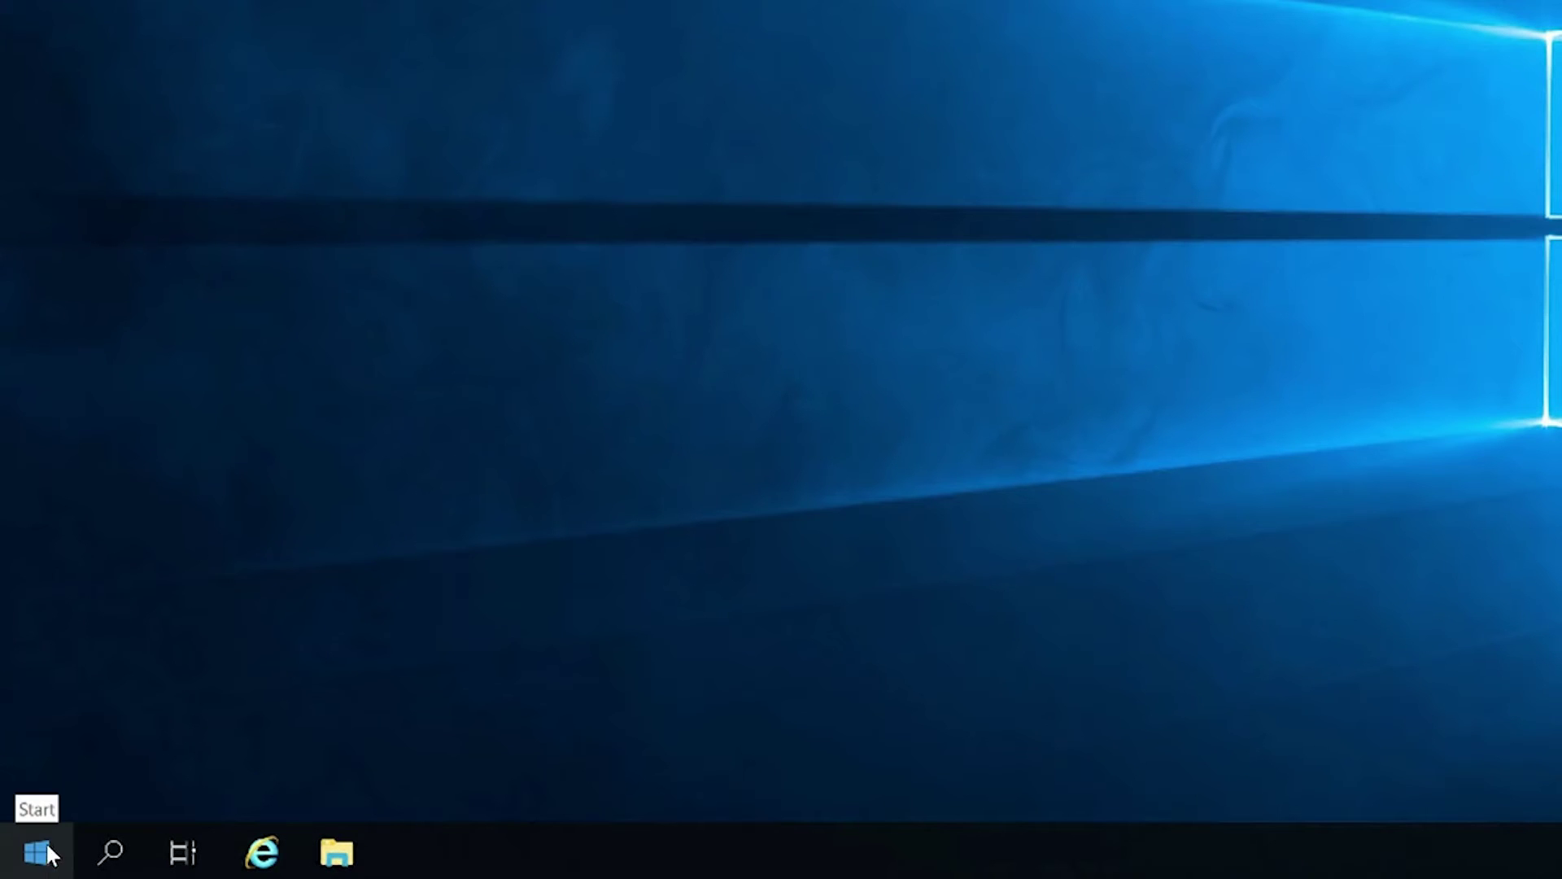
Step: Open an administrator Command Prompt from Run, then run racadm and racadm getsysinfo
{"action": "right_click", "coordinate": [37, 852]}
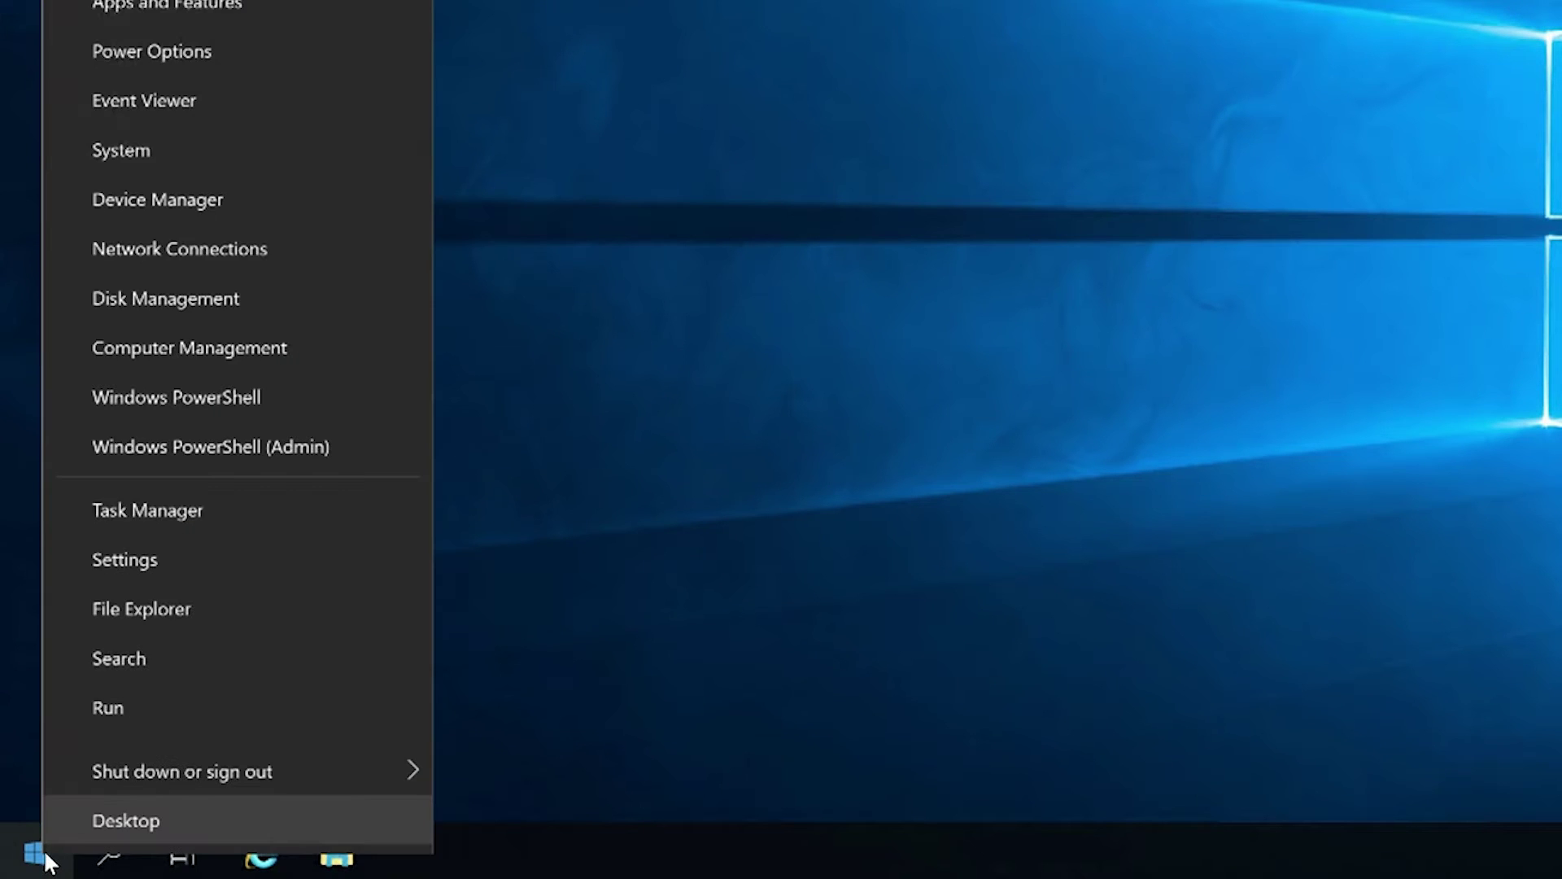
{"action": "left_click", "coordinate": [111, 709]}
{"action": "type", "text": "cmd"}
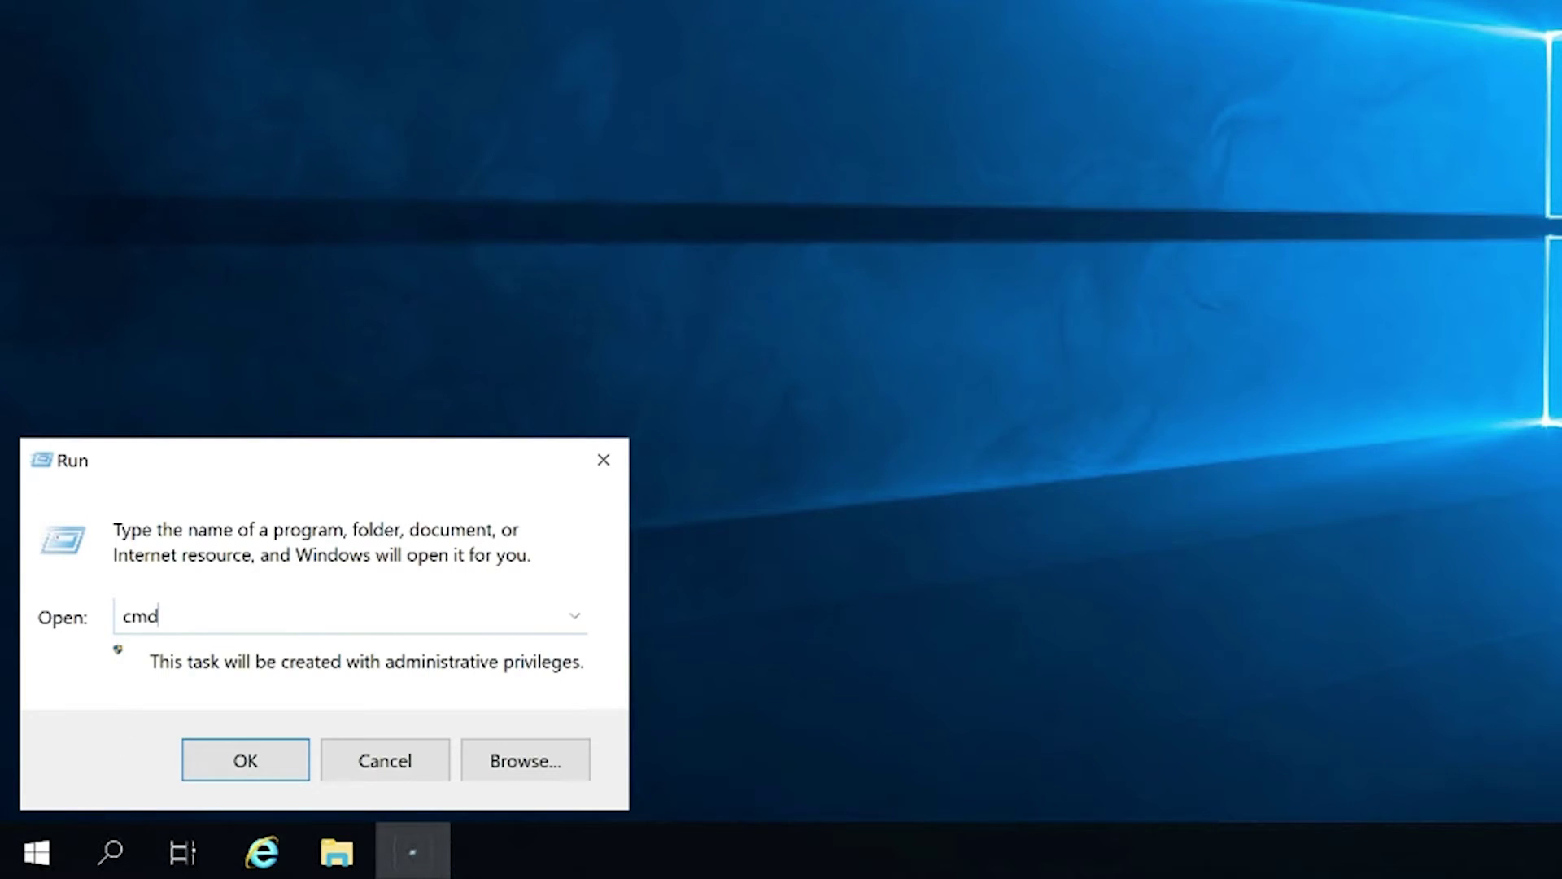
{"action": "key", "text": "Return"}
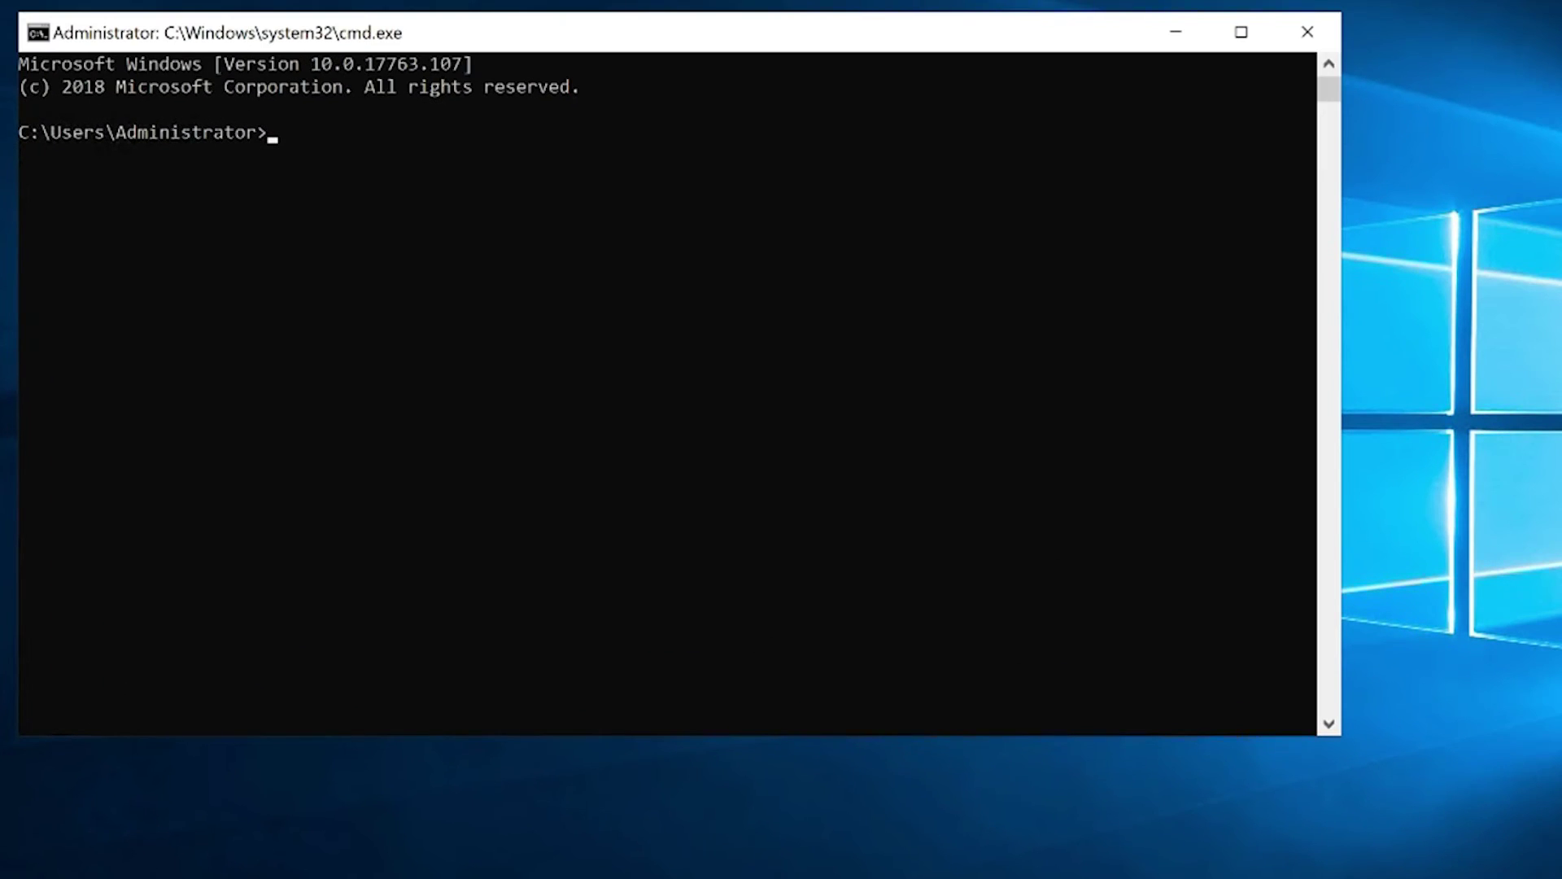
{"action": "type", "text": "racadm"}
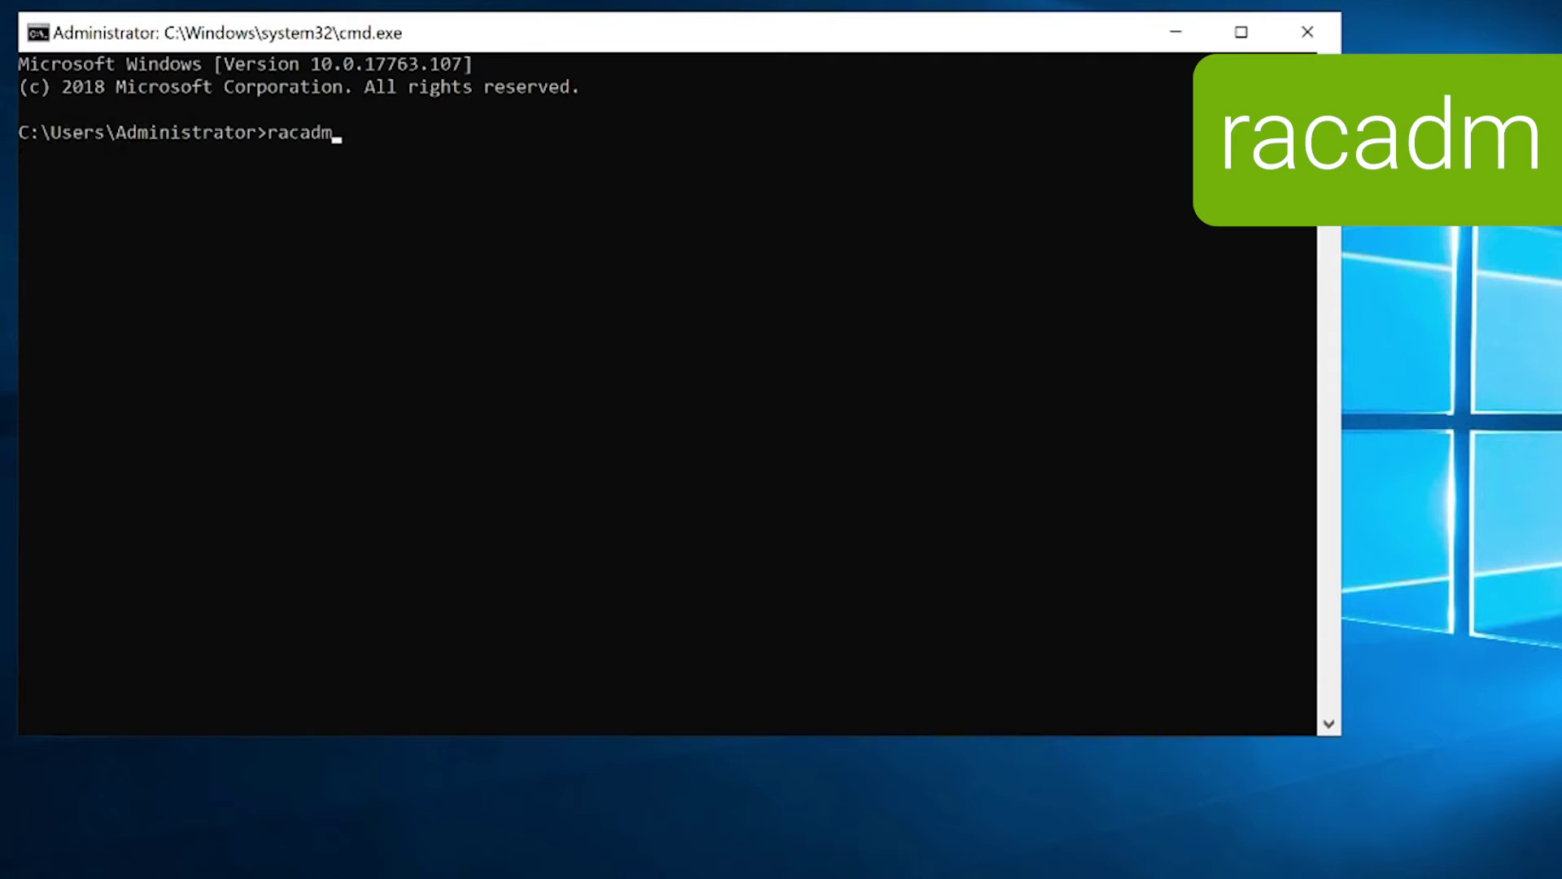
{"action": "key", "text": "Return"}
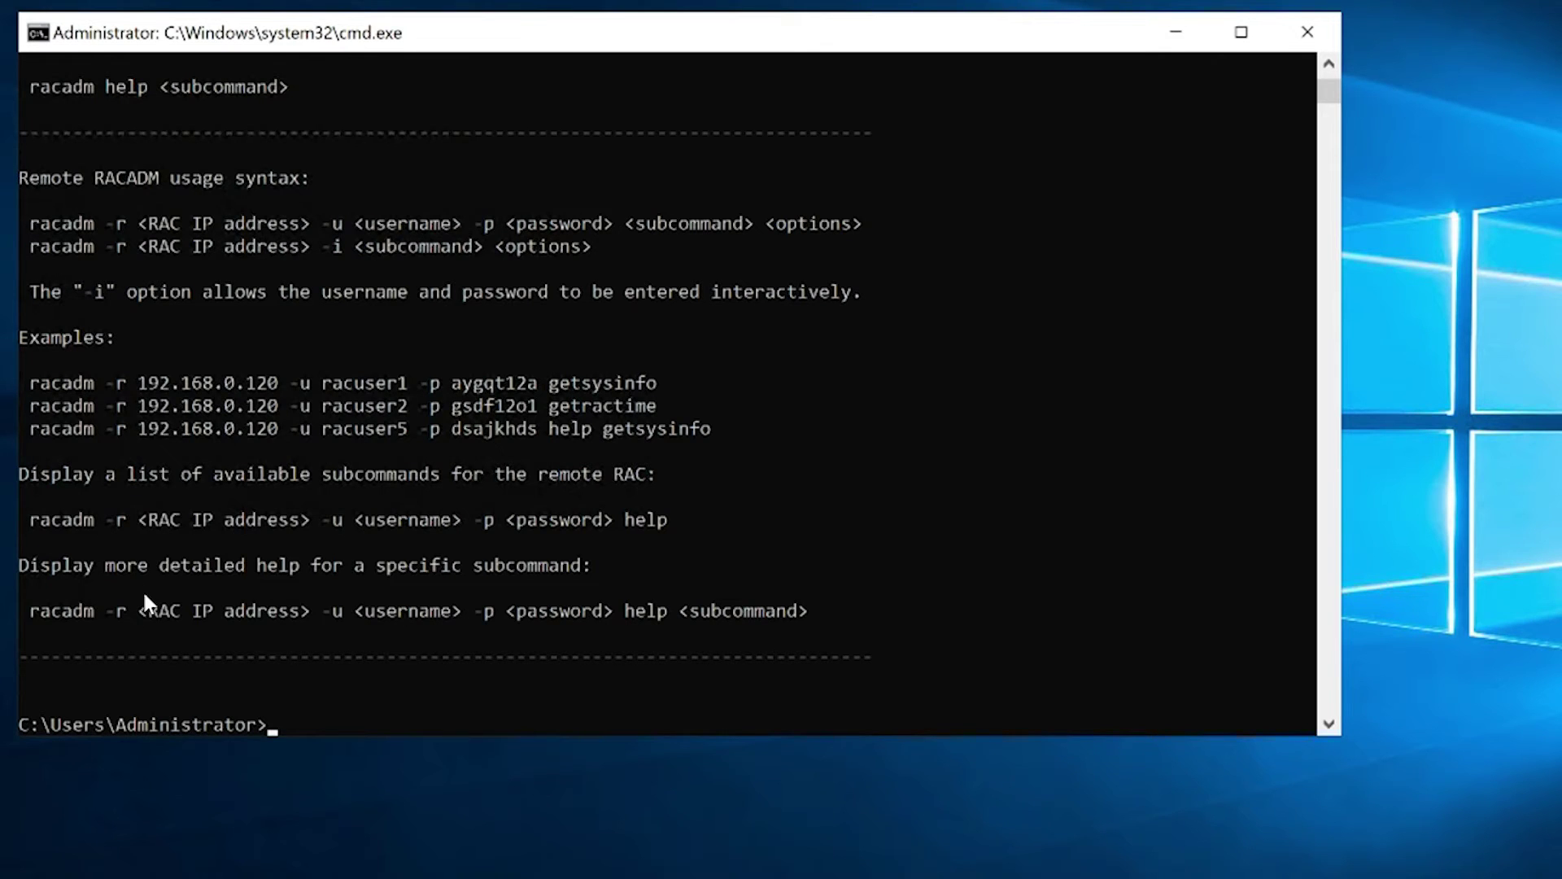
{"action": "type", "text": "racadm g"}
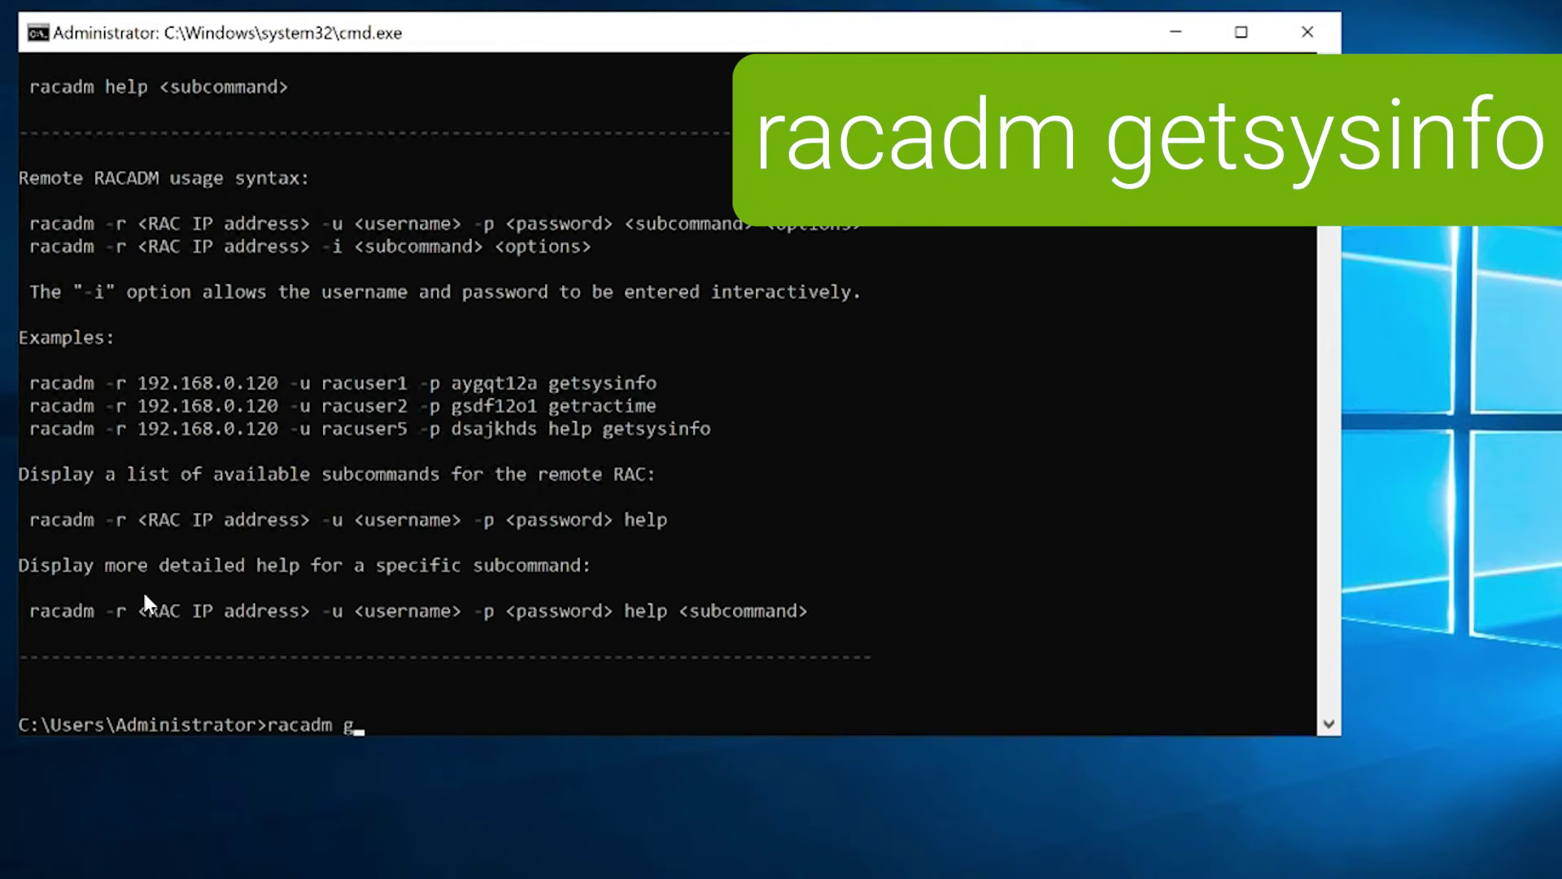
{"action": "type", "text": "etsysinfo"}
{"action": "key", "text": "Return"}
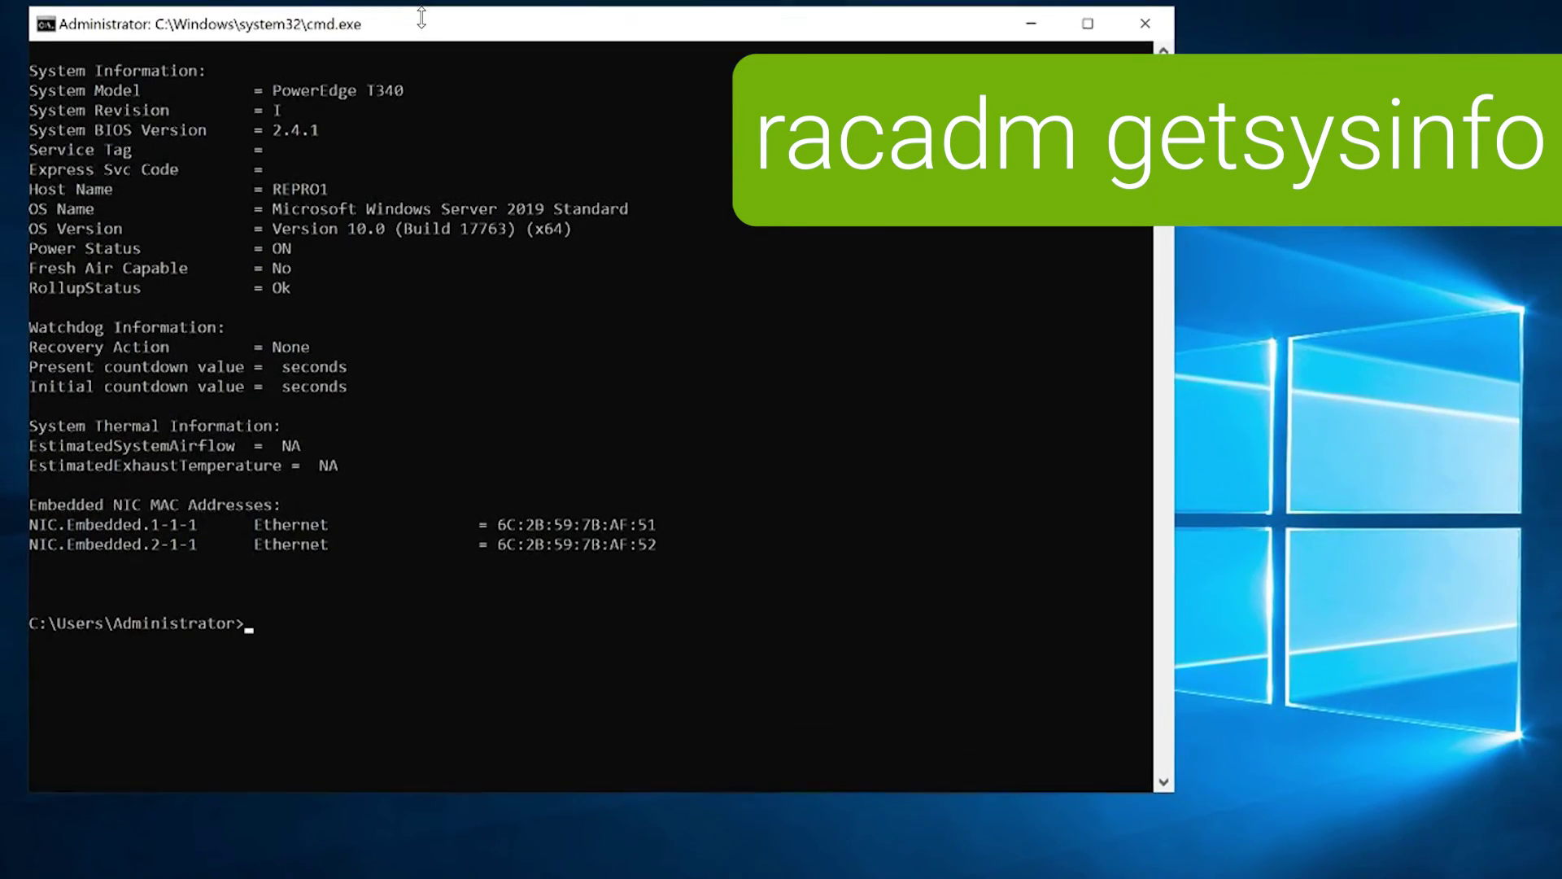
{"action": "scroll", "coordinate": [357, 318], "scroll_direction": "up", "scroll_amount": 3}
{"action": "scroll", "coordinate": [356, 317], "scroll_direction": "up", "scroll_amount": 3}
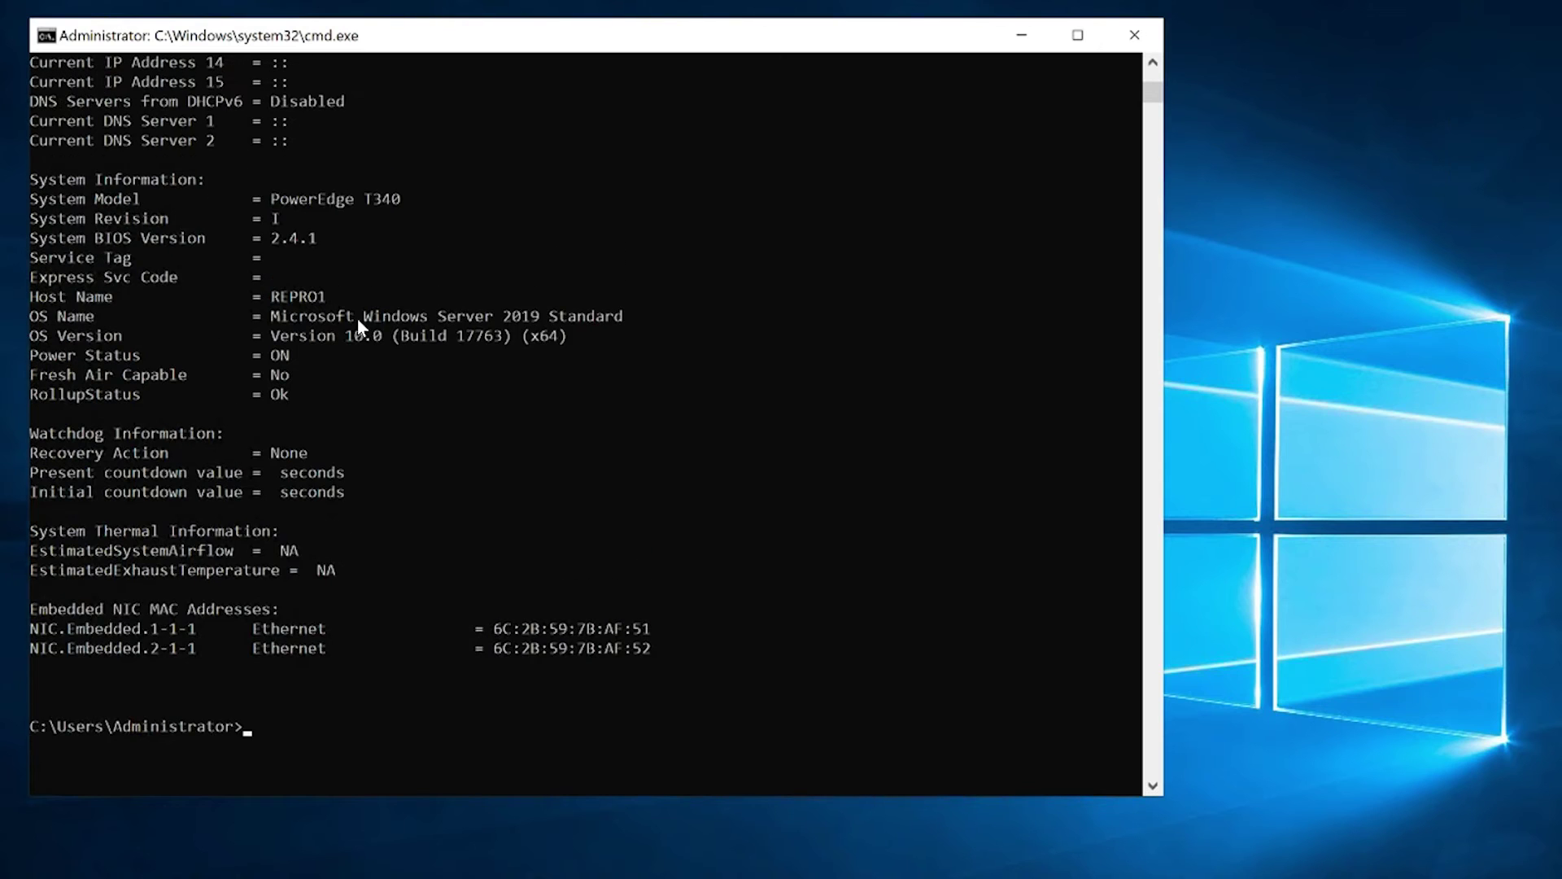
{"action": "scroll", "coordinate": [358, 319], "scroll_direction": "up", "scroll_amount": 3}
{"action": "scroll", "coordinate": [357, 319], "scroll_direction": "up", "scroll_amount": 3}
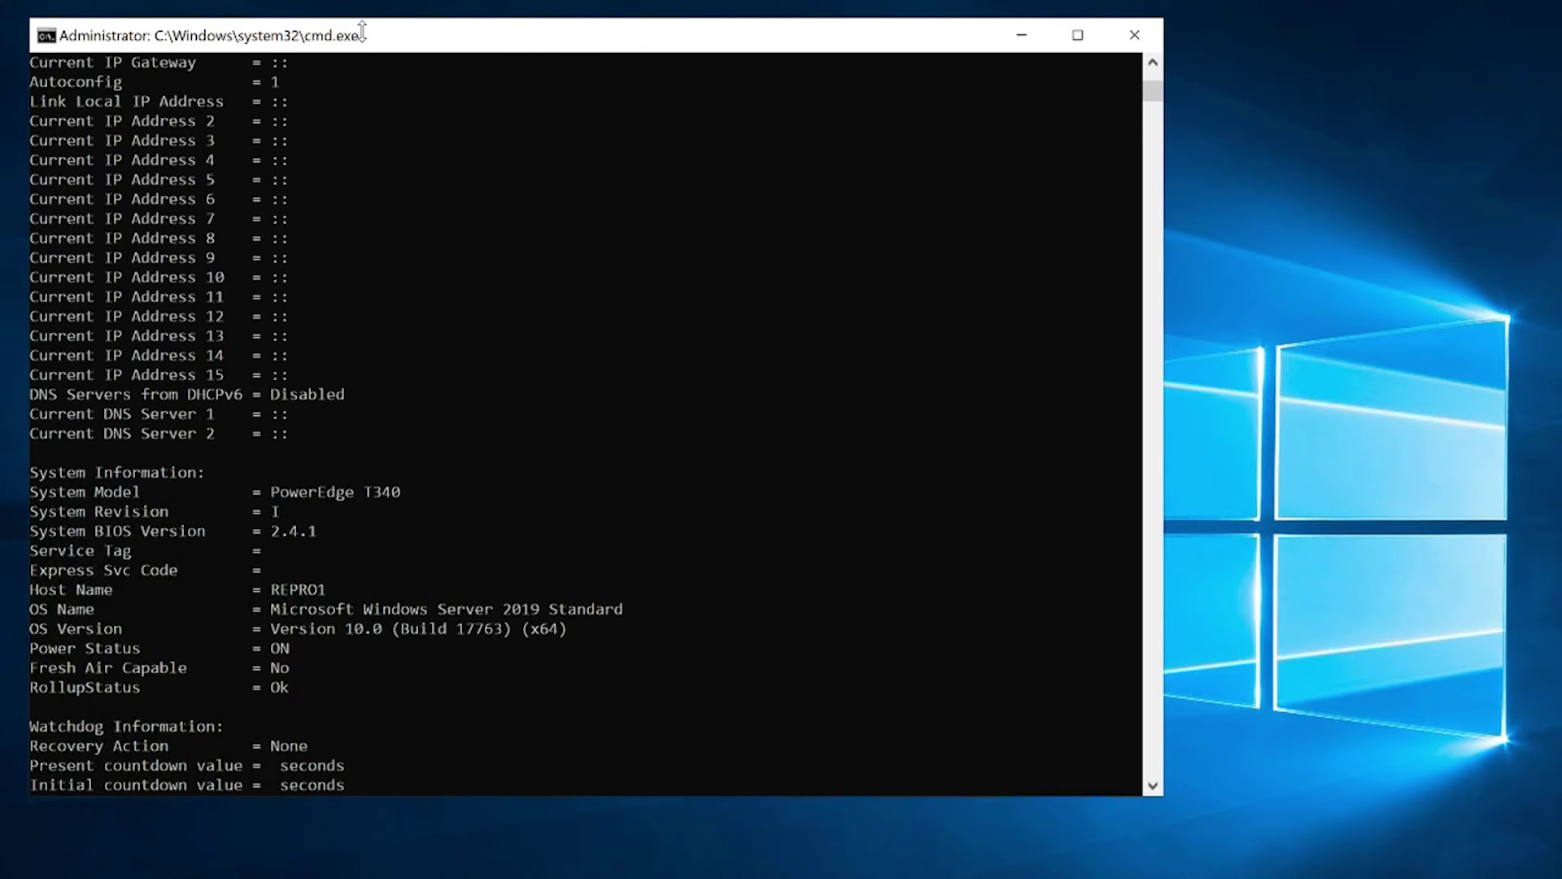
{"action": "scroll", "coordinate": [317, 205], "scroll_direction": "up", "scroll_amount": 3}
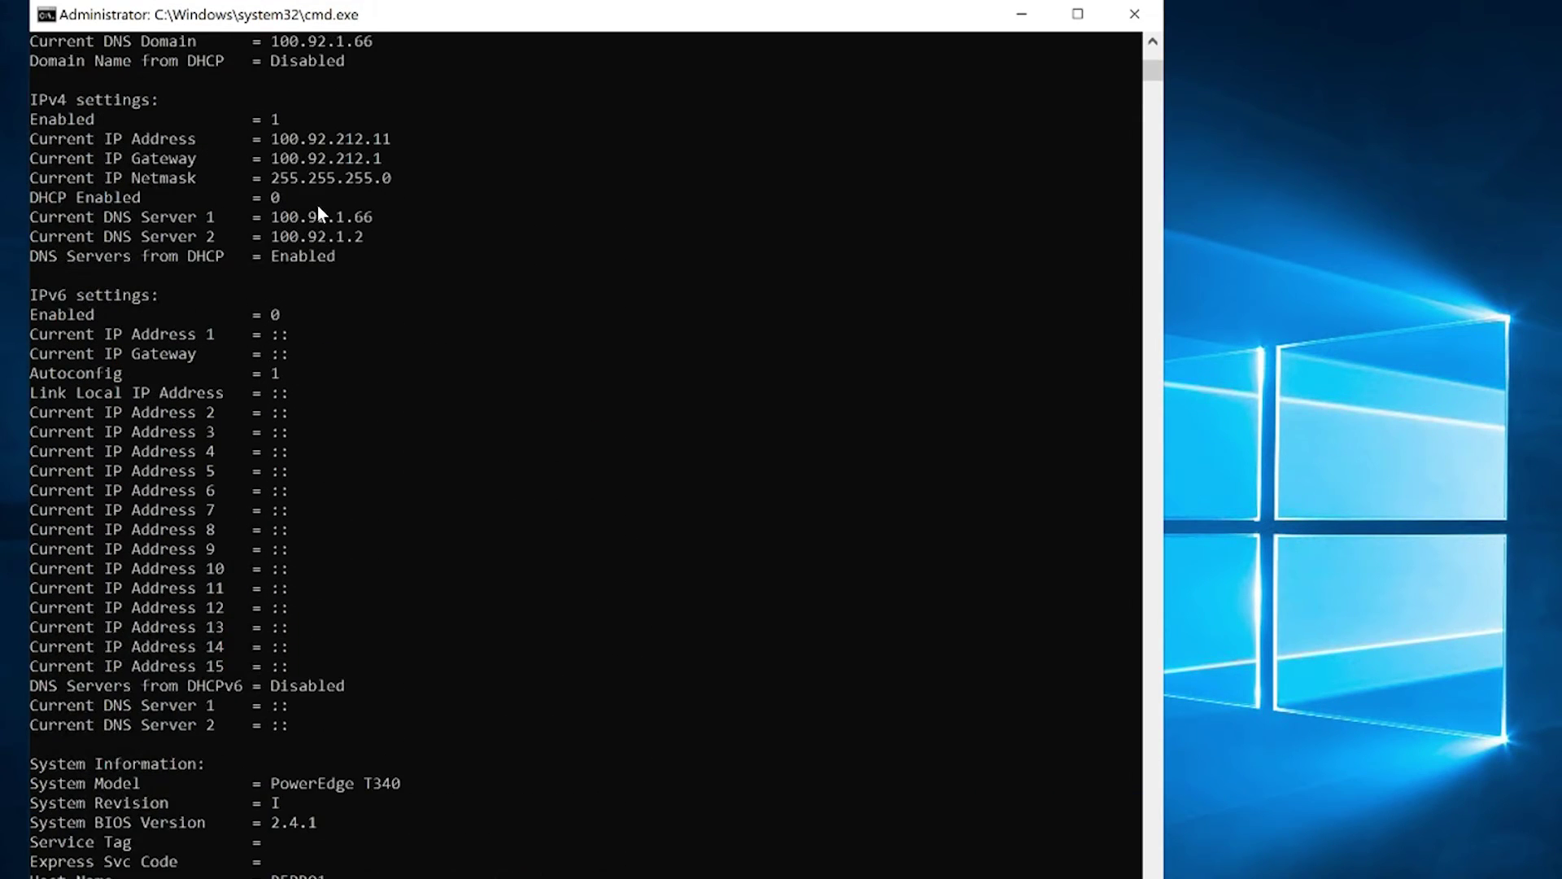
{"action": "scroll", "coordinate": [317, 205], "scroll_direction": "up", "scroll_amount": 3}
{"action": "scroll", "coordinate": [318, 206], "scroll_direction": "up", "scroll_amount": 3}
{"action": "scroll", "coordinate": [318, 205], "scroll_direction": "up", "scroll_amount": 3}
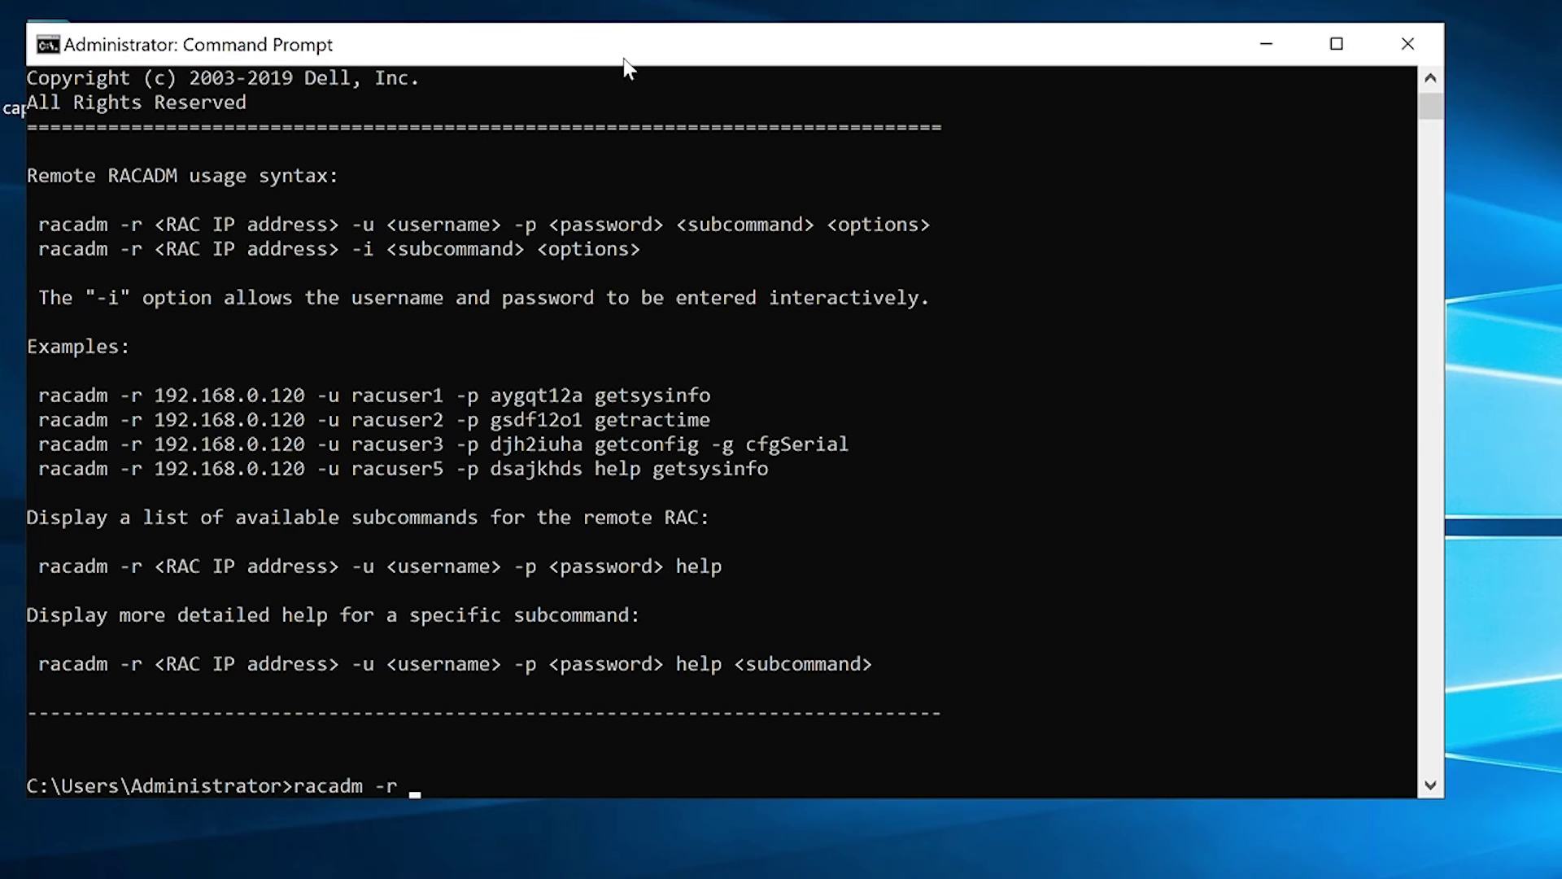
{"action": "type", "text": "100.92.212.11"}
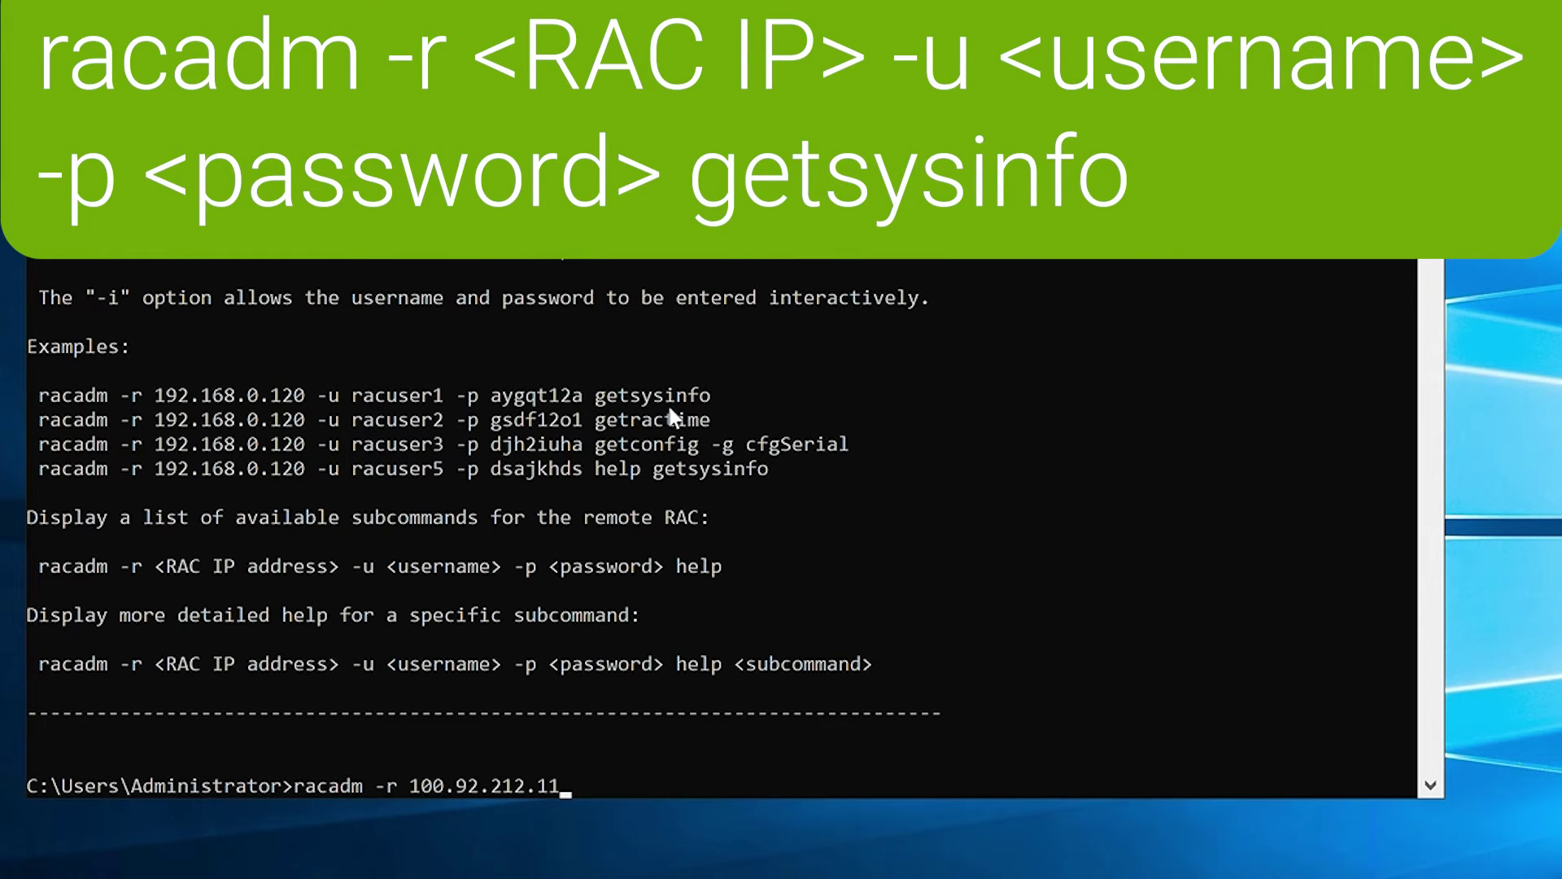
{"action": "type", "text": " -u "}
{"action": "type", "text": "testuser "}
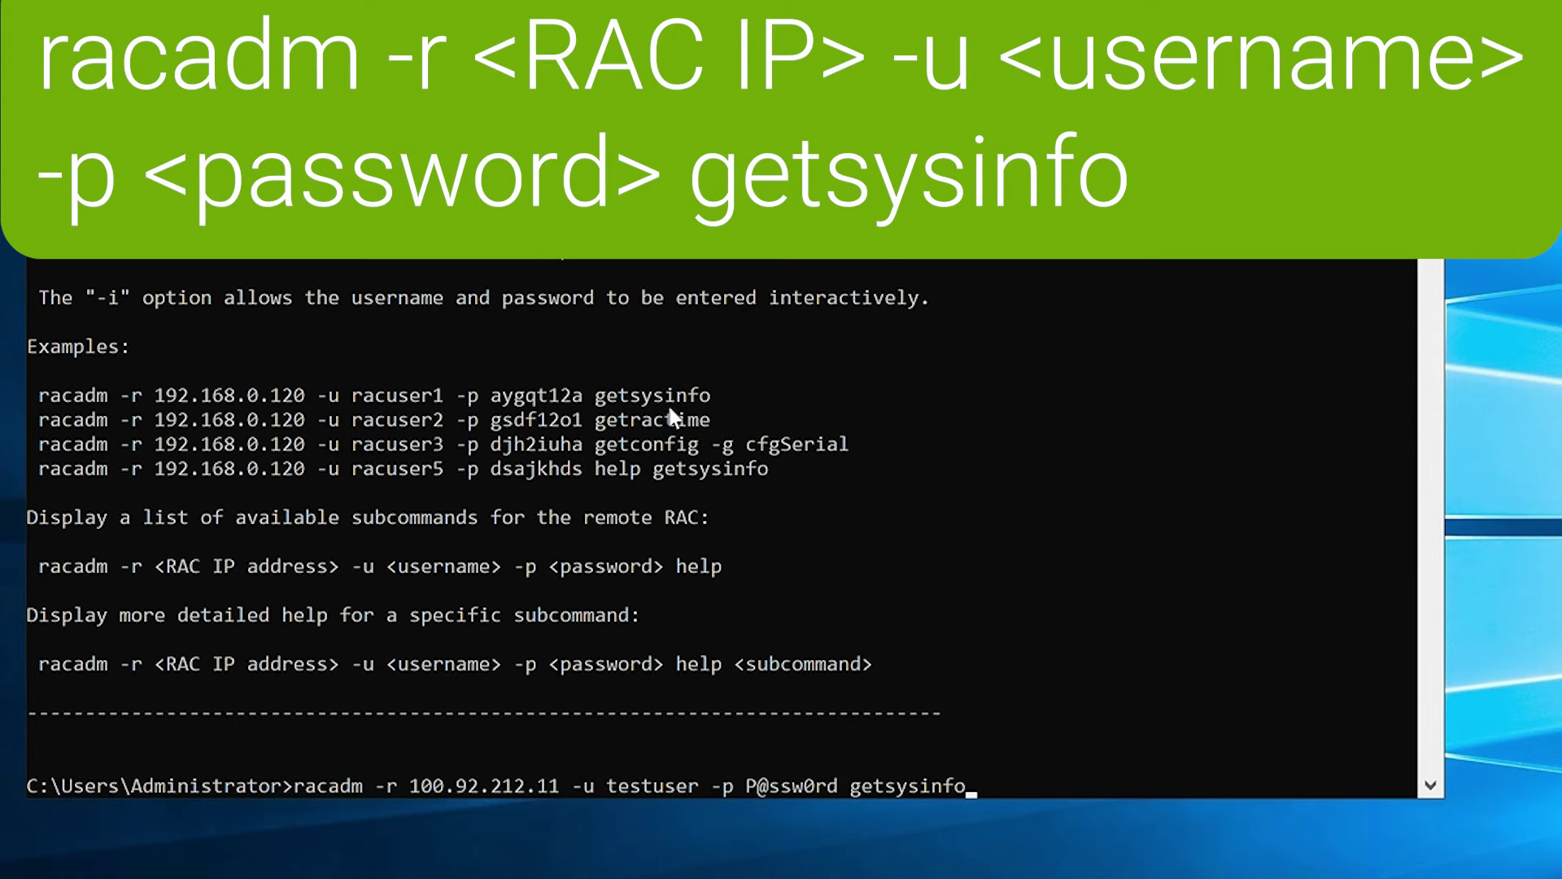
Step: Run racadm getsysinfo remotely against 100.92.212.11 with the iDRAC user credentials
{"action": "key", "text": "Return"}
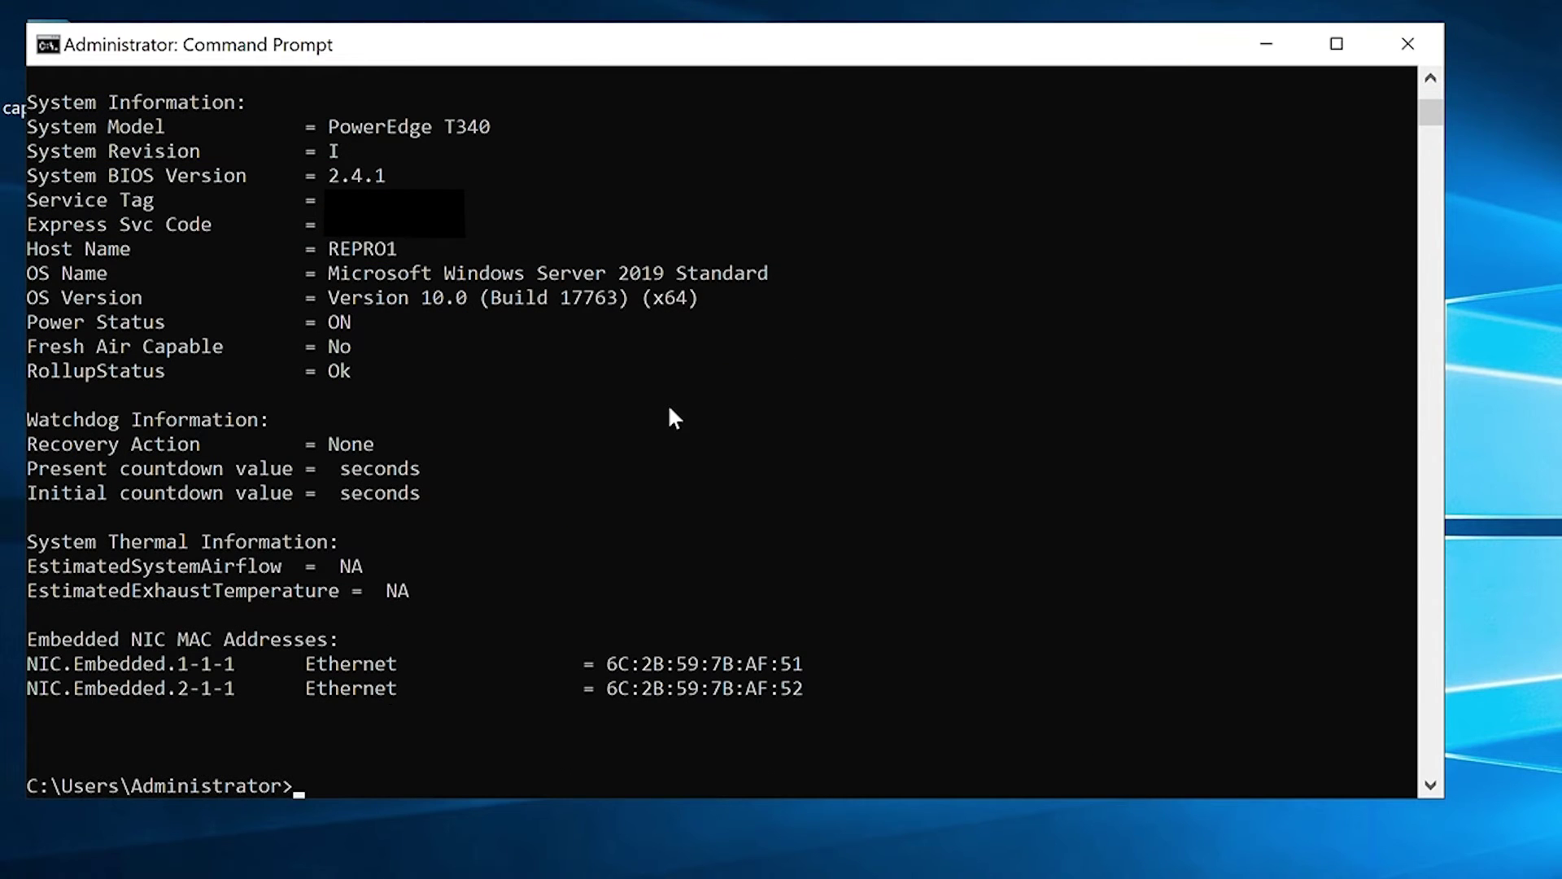
{"action": "scroll", "coordinate": [667, 403], "scroll_direction": "up", "scroll_amount": 4}
{"action": "scroll", "coordinate": [669, 403], "scroll_direction": "up", "scroll_amount": 4}
{"action": "scroll", "coordinate": [668, 404], "scroll_direction": "up", "scroll_amount": 4}
{"action": "scroll", "coordinate": [668, 404], "scroll_direction": "up", "scroll_amount": 4}
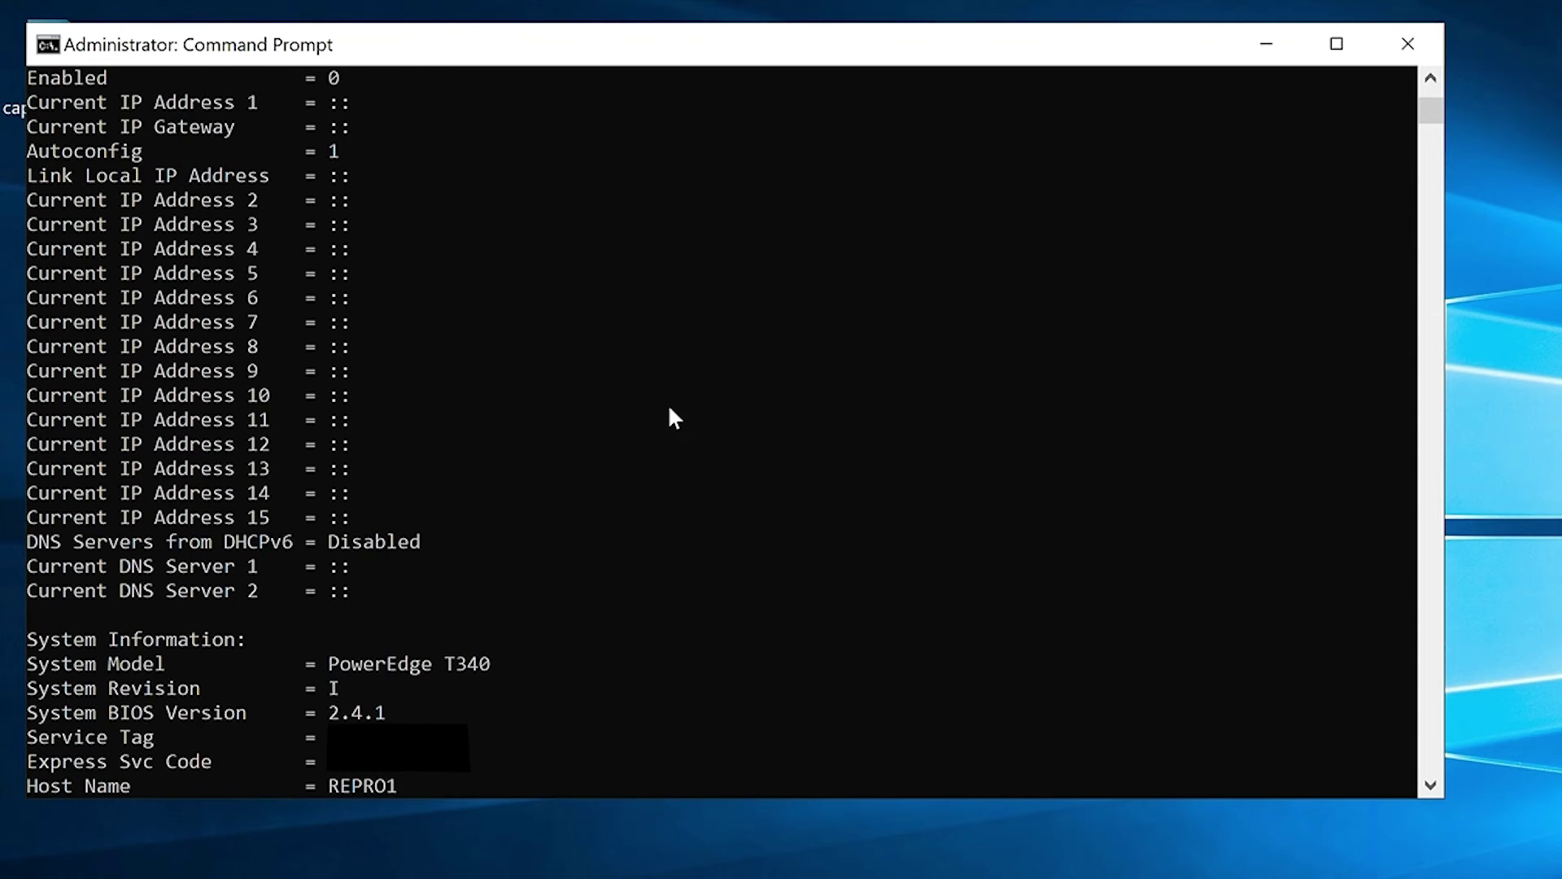
{"action": "scroll", "coordinate": [668, 402], "scroll_direction": "up", "scroll_amount": 4}
{"action": "scroll", "coordinate": [668, 403], "scroll_direction": "up", "scroll_amount": 3}
{"action": "scroll", "coordinate": [668, 402], "scroll_direction": "up", "scroll_amount": 3}
{"action": "scroll", "coordinate": [668, 404], "scroll_direction": "up", "scroll_amount": 3}
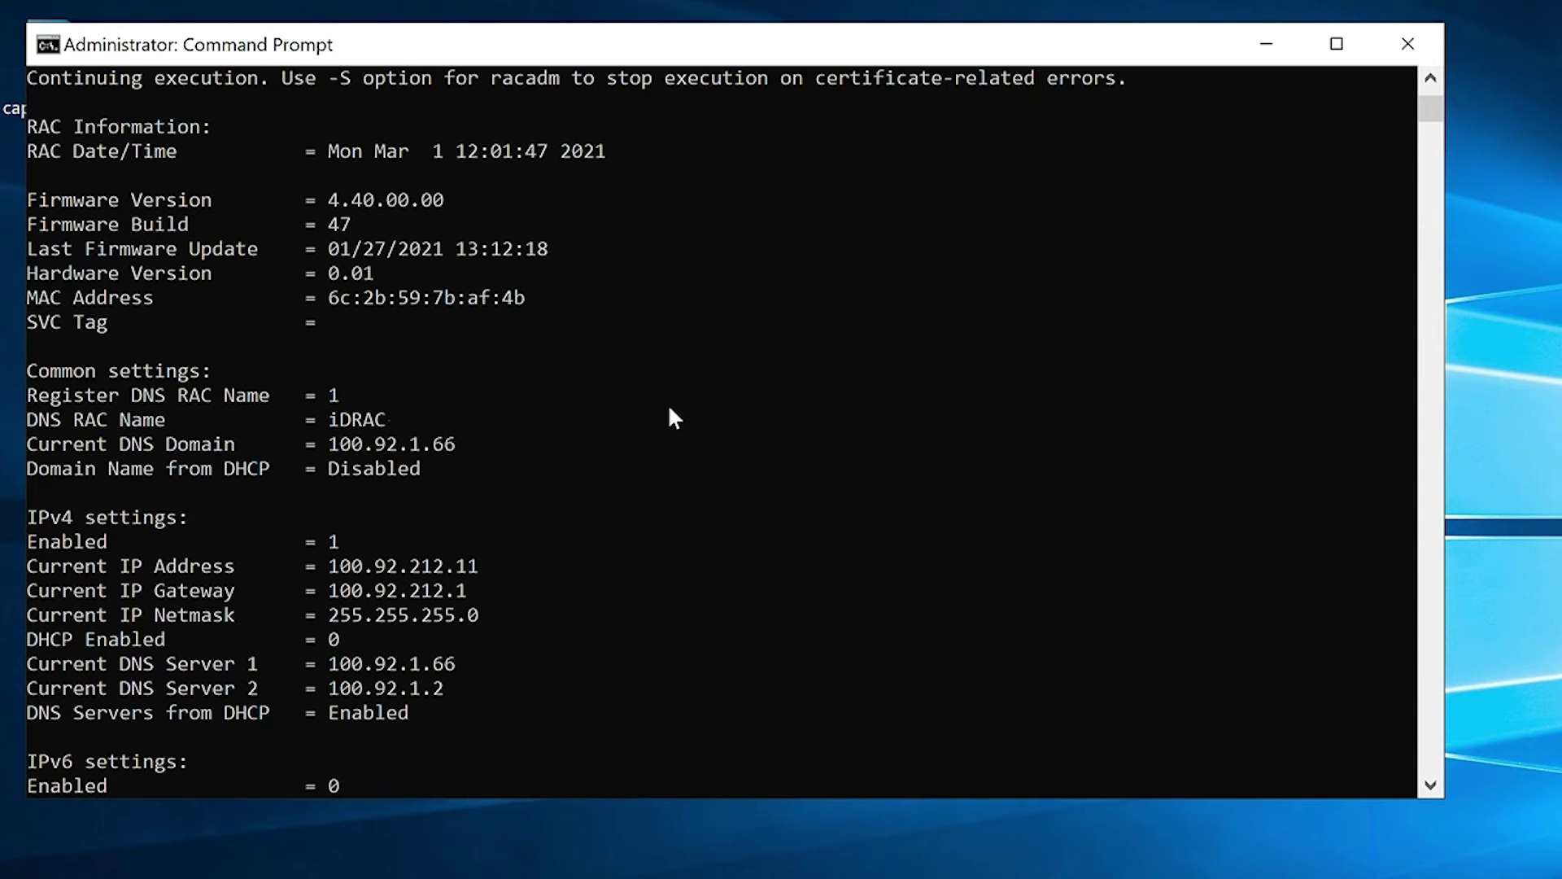
{"action": "scroll", "coordinate": [668, 403], "scroll_direction": "up", "scroll_amount": 2}
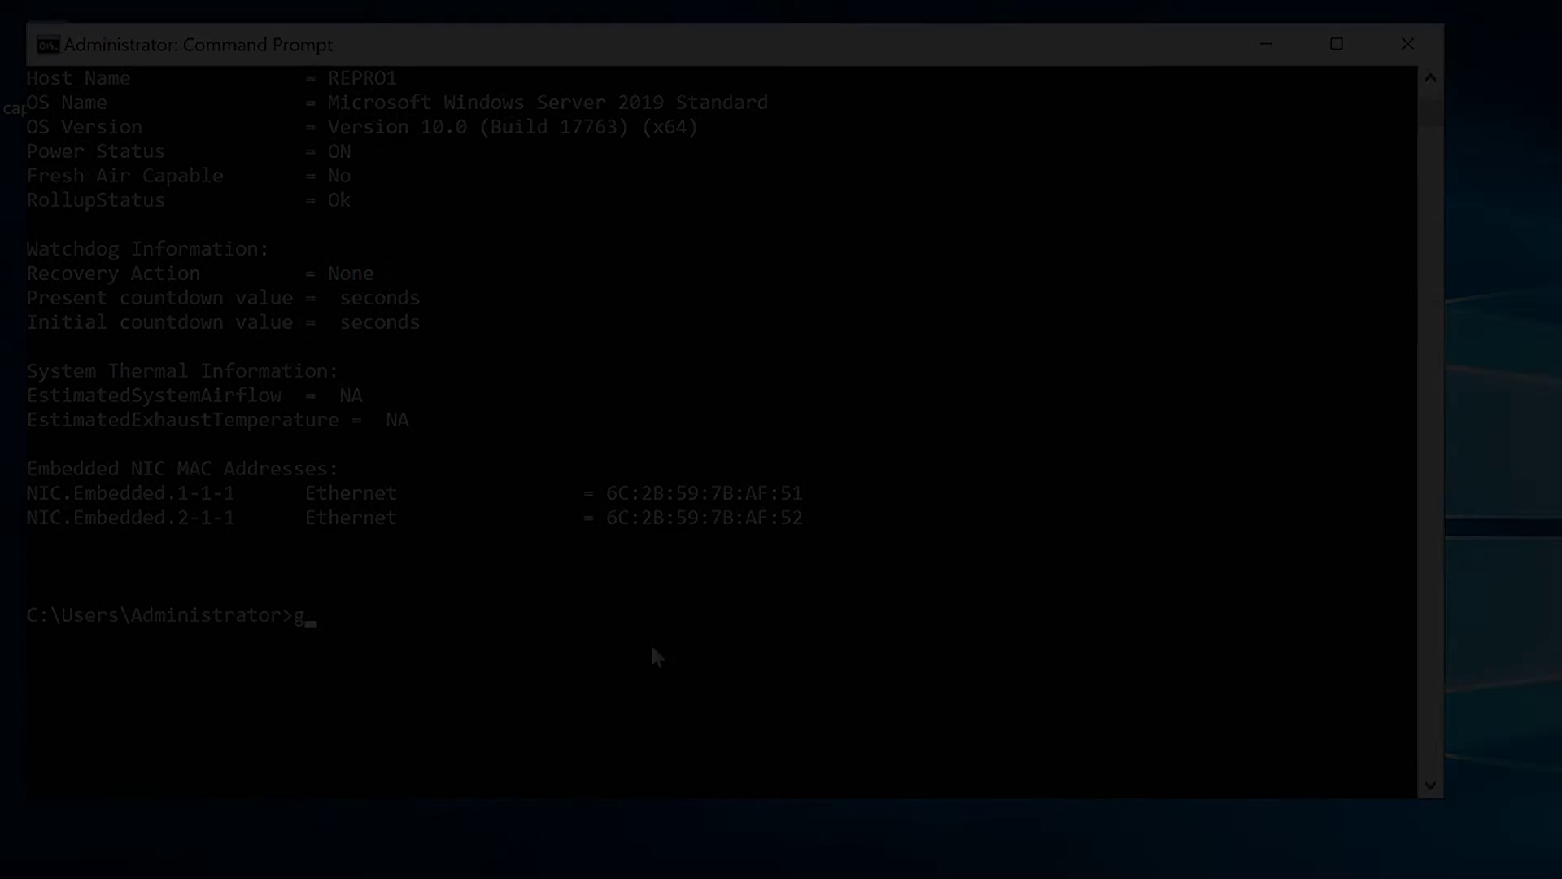
{"action": "type", "text": "g"}
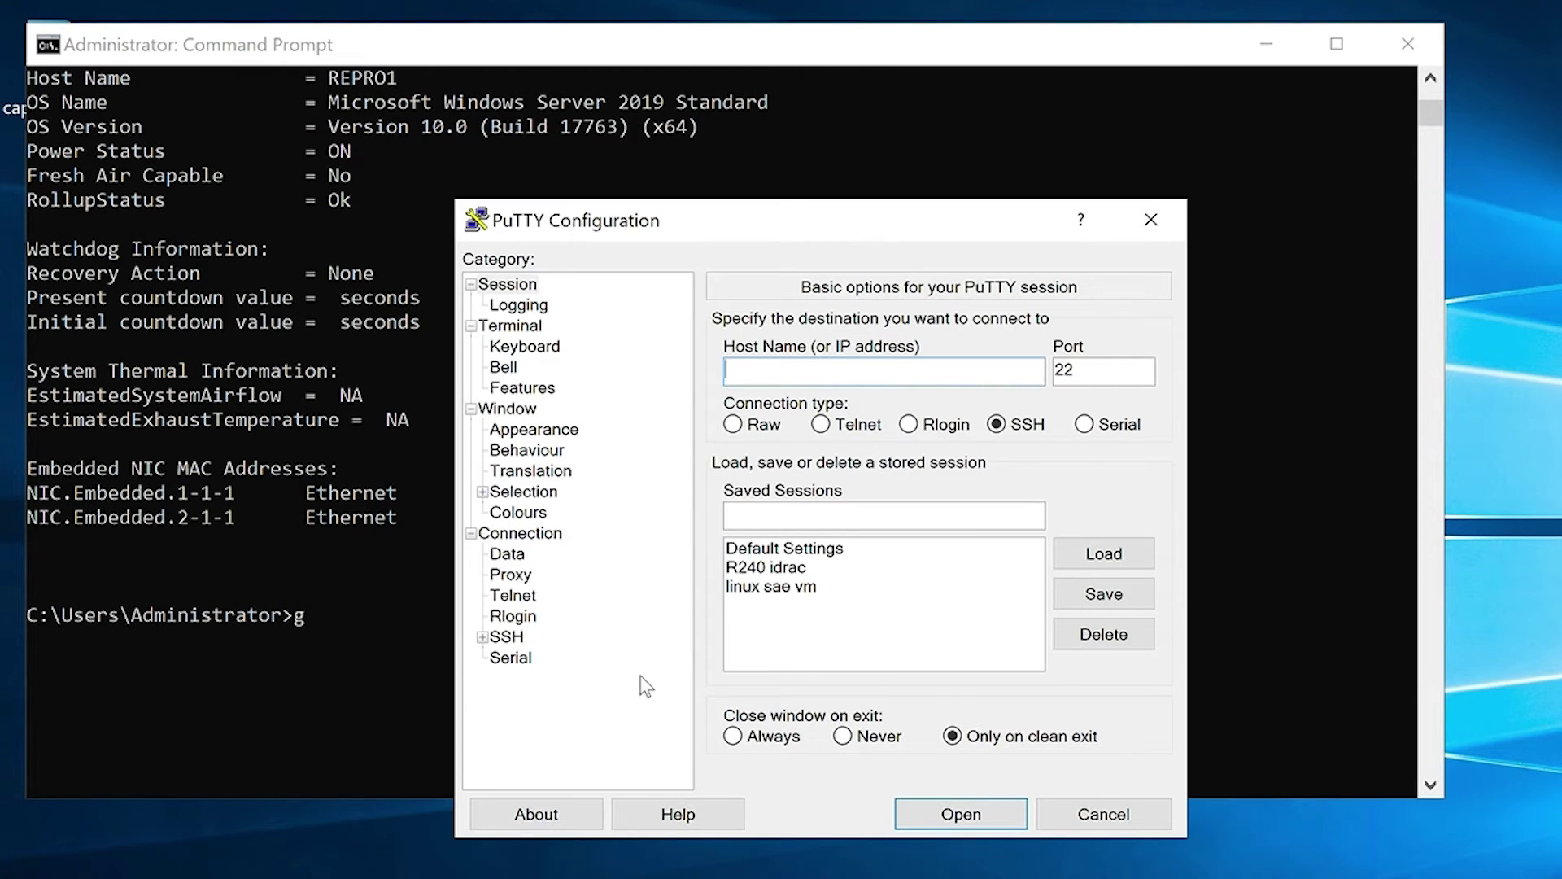
Step: Paste 100.92.212.11 as the PuTTY host name and open the SSH connection
{"action": "right_click", "coordinate": [839, 374]}
{"action": "left_click", "coordinate": [762, 487]}
{"action": "left_click", "coordinate": [961, 815]}
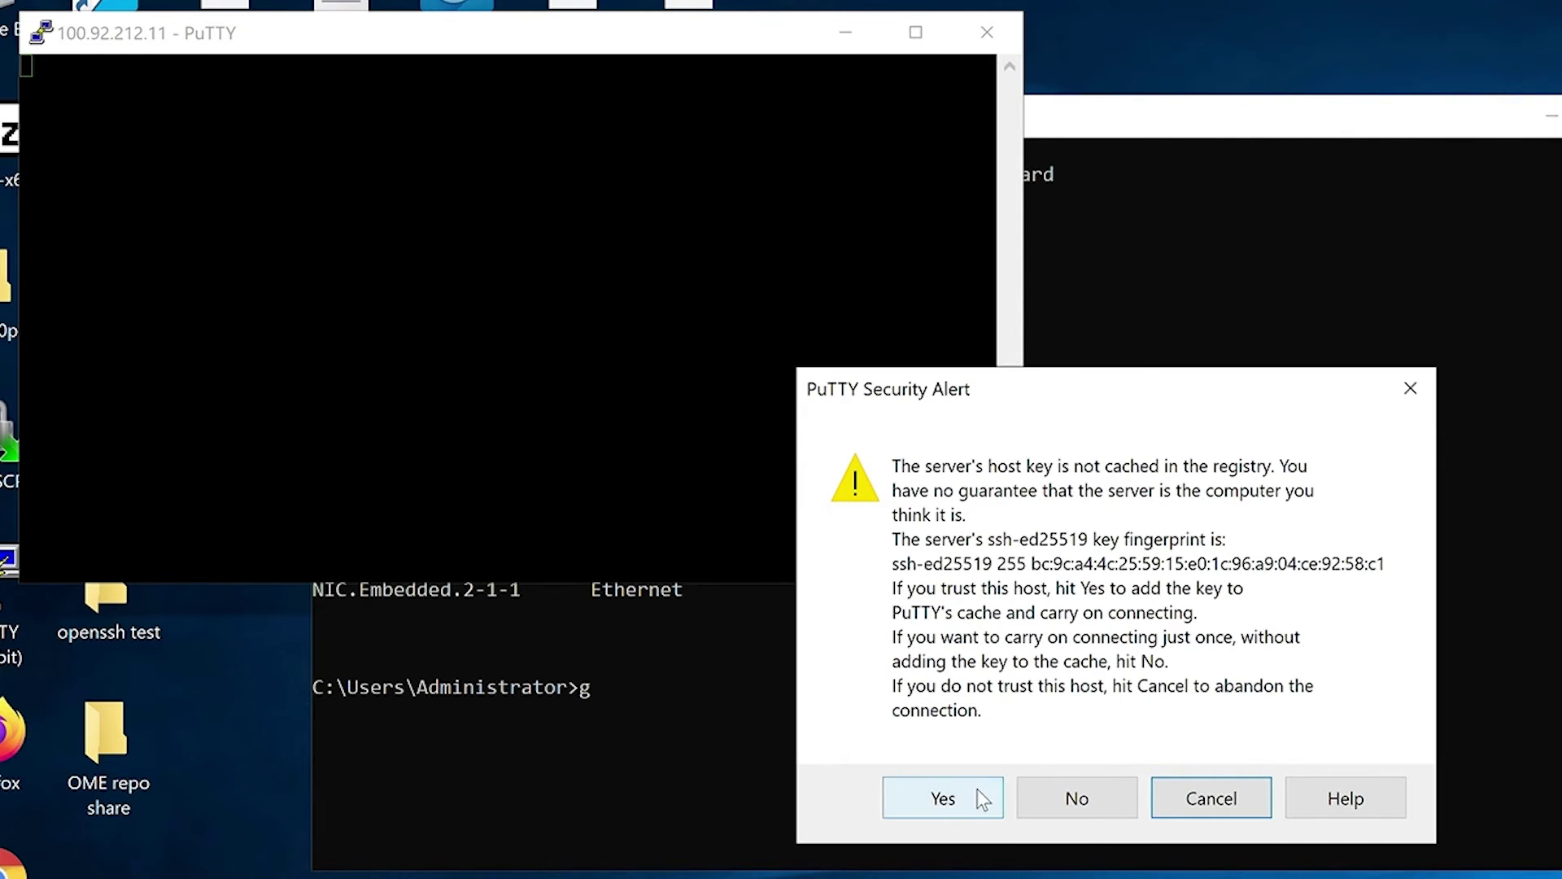
Step: Accept the host key and log in to the iDRAC as testuser
{"action": "left_click", "coordinate": [968, 795]}
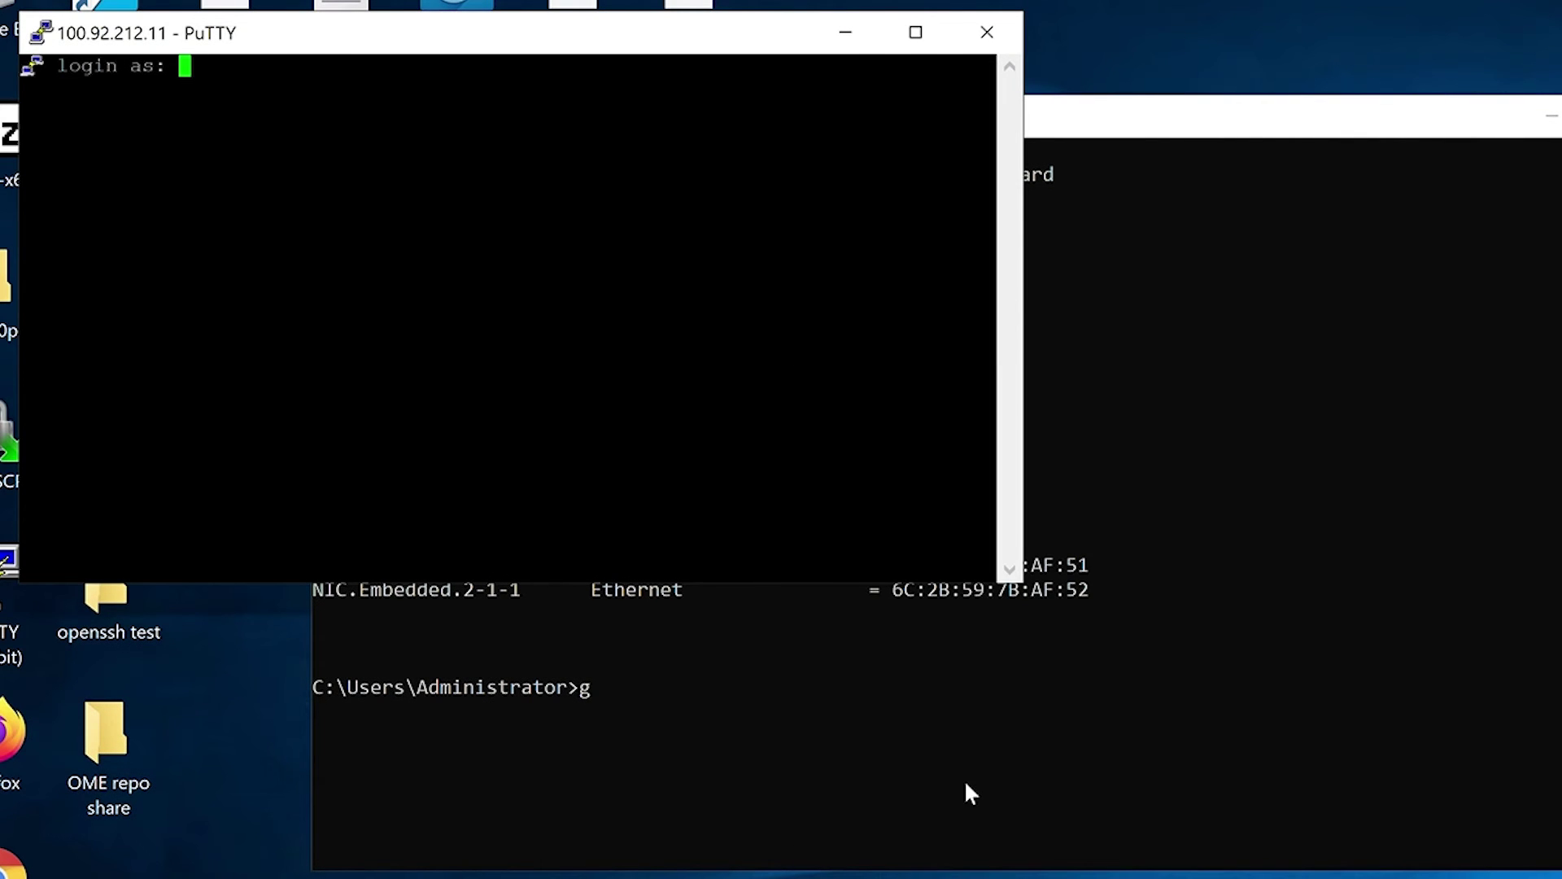
{"action": "type", "text": "test"}
{"action": "type", "text": "user"}
{"action": "key", "text": "Return"}
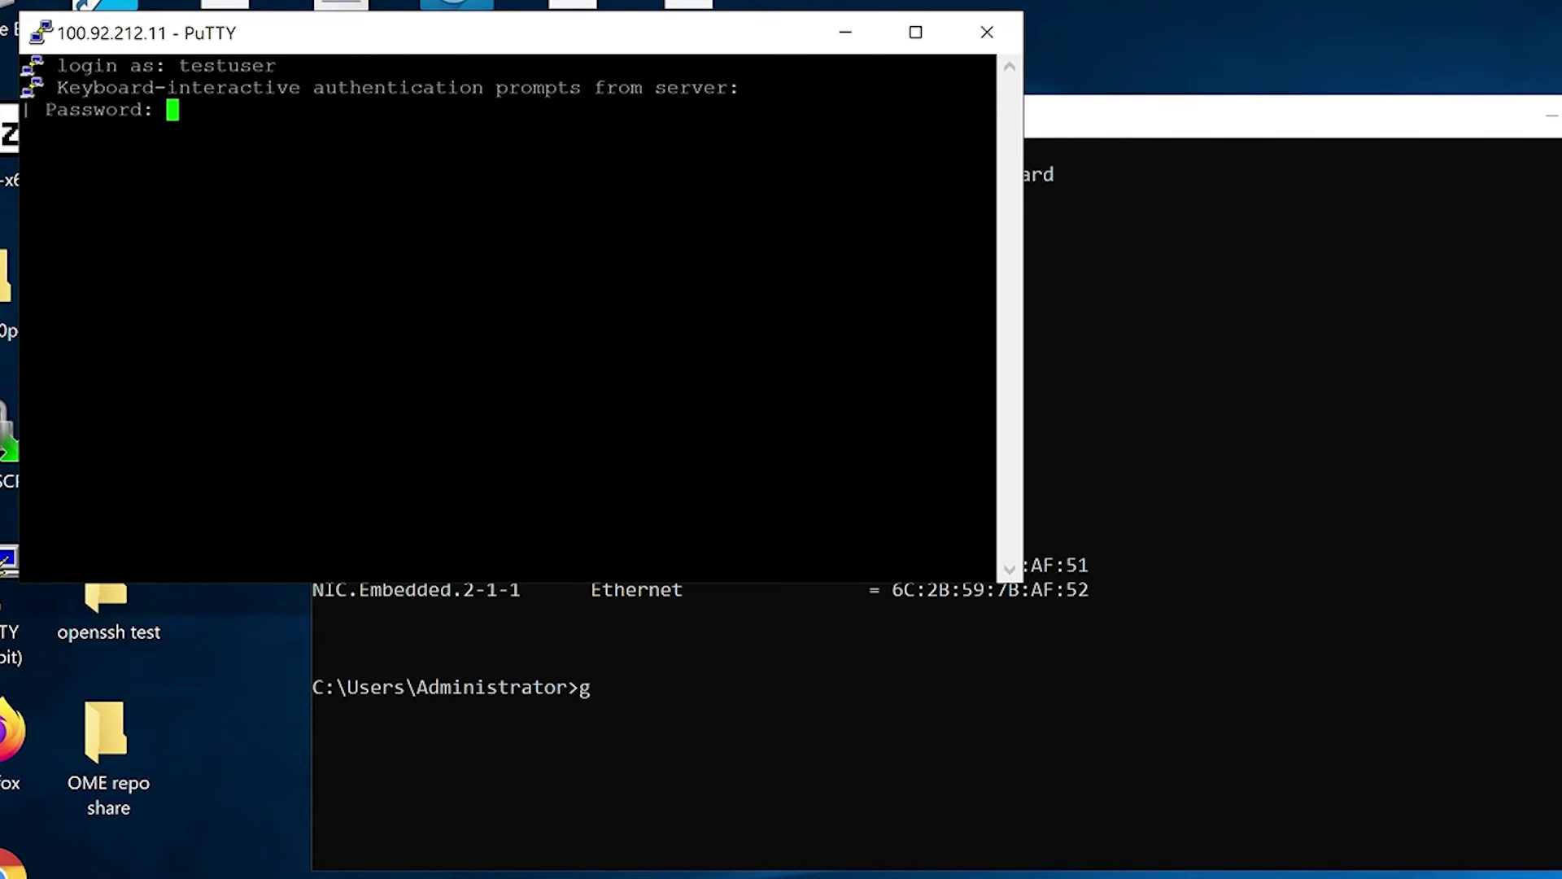
{"action": "key", "text": "Return"}
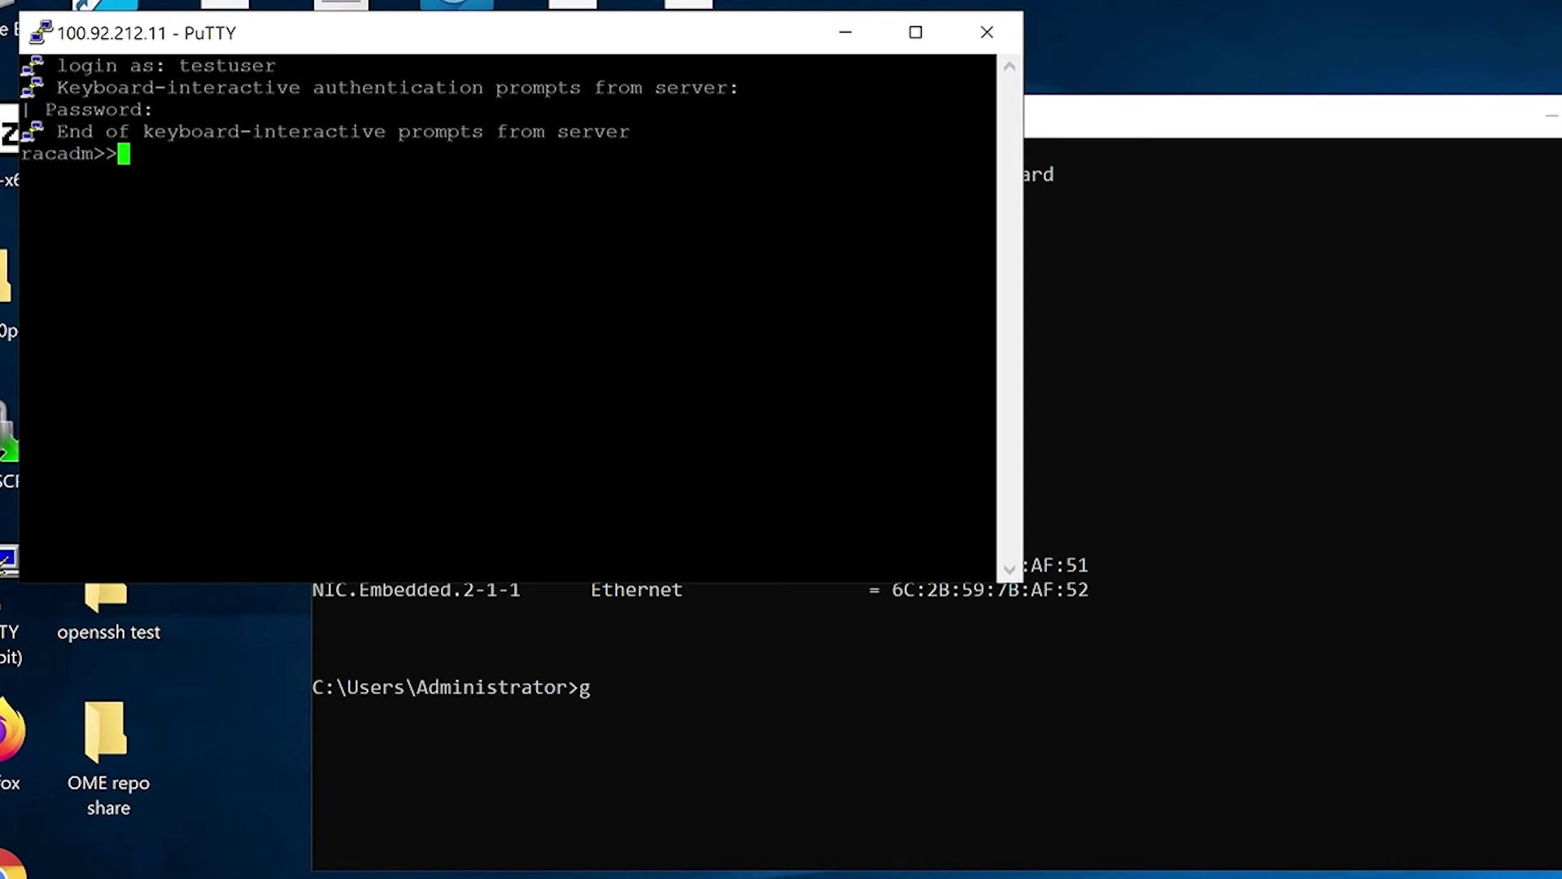
Step: Reposition the PuTTY window and run getsysinfo at the racadm>> prompt
{"action": "left_click_drag", "start_coordinate": [424, 37], "coordinate": [720, 256]}
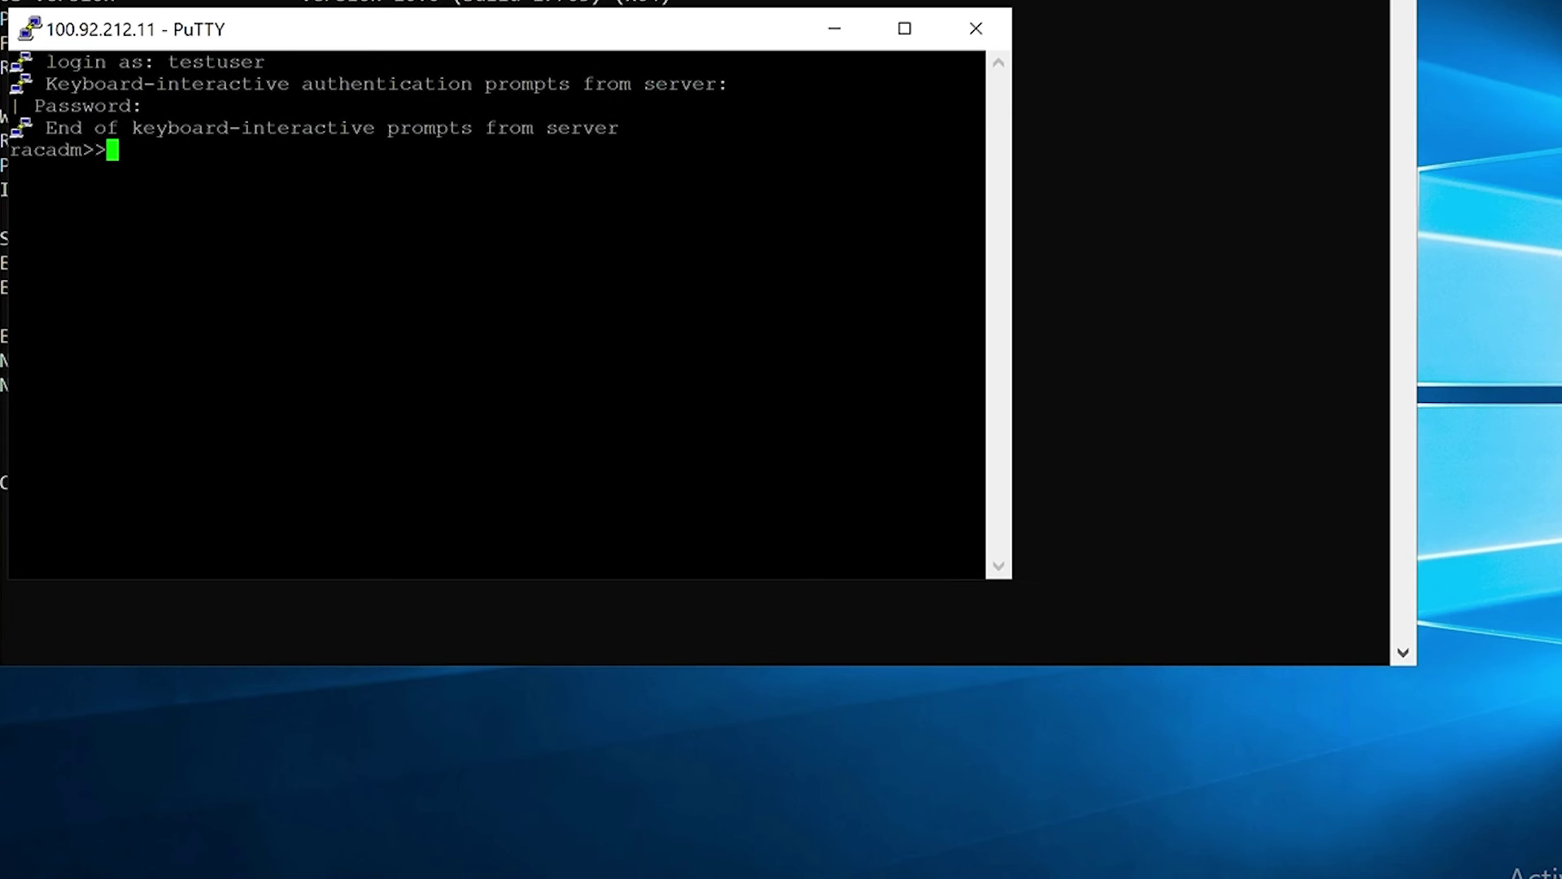
{"action": "left_click_drag", "start_coordinate": [1148, 260], "coordinate": [178, 258]}
{"action": "type", "text": "getsysinfo"}
{"action": "key", "text": "Return"}
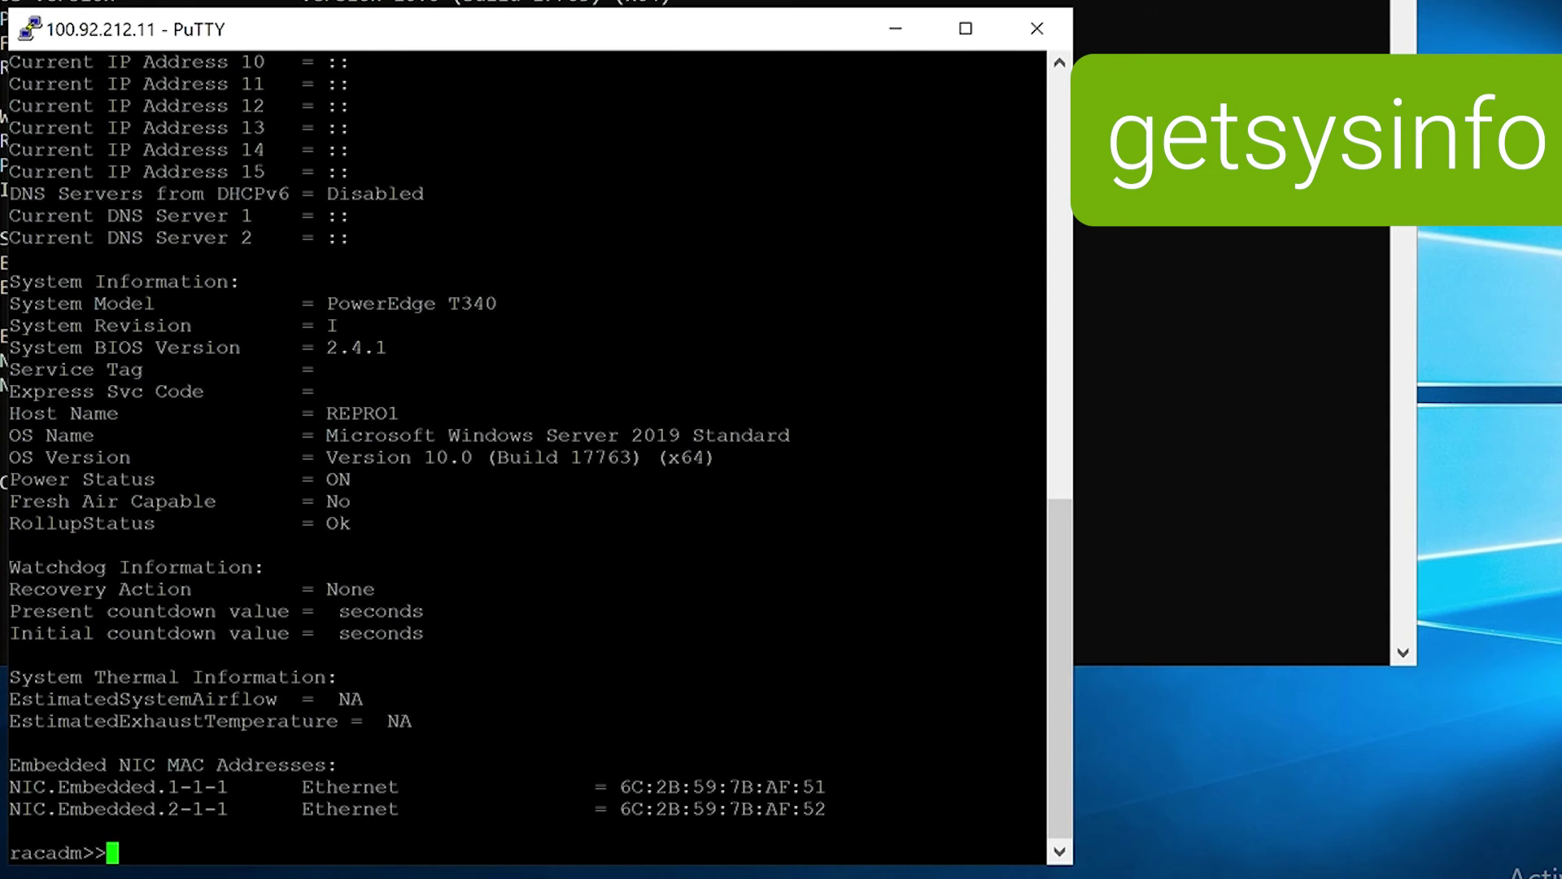
{"action": "scroll", "coordinate": [526, 452], "scroll_direction": "up", "scroll_amount": 10}
{"action": "scroll", "coordinate": [525, 453], "scroll_direction": "up", "scroll_amount": 5}
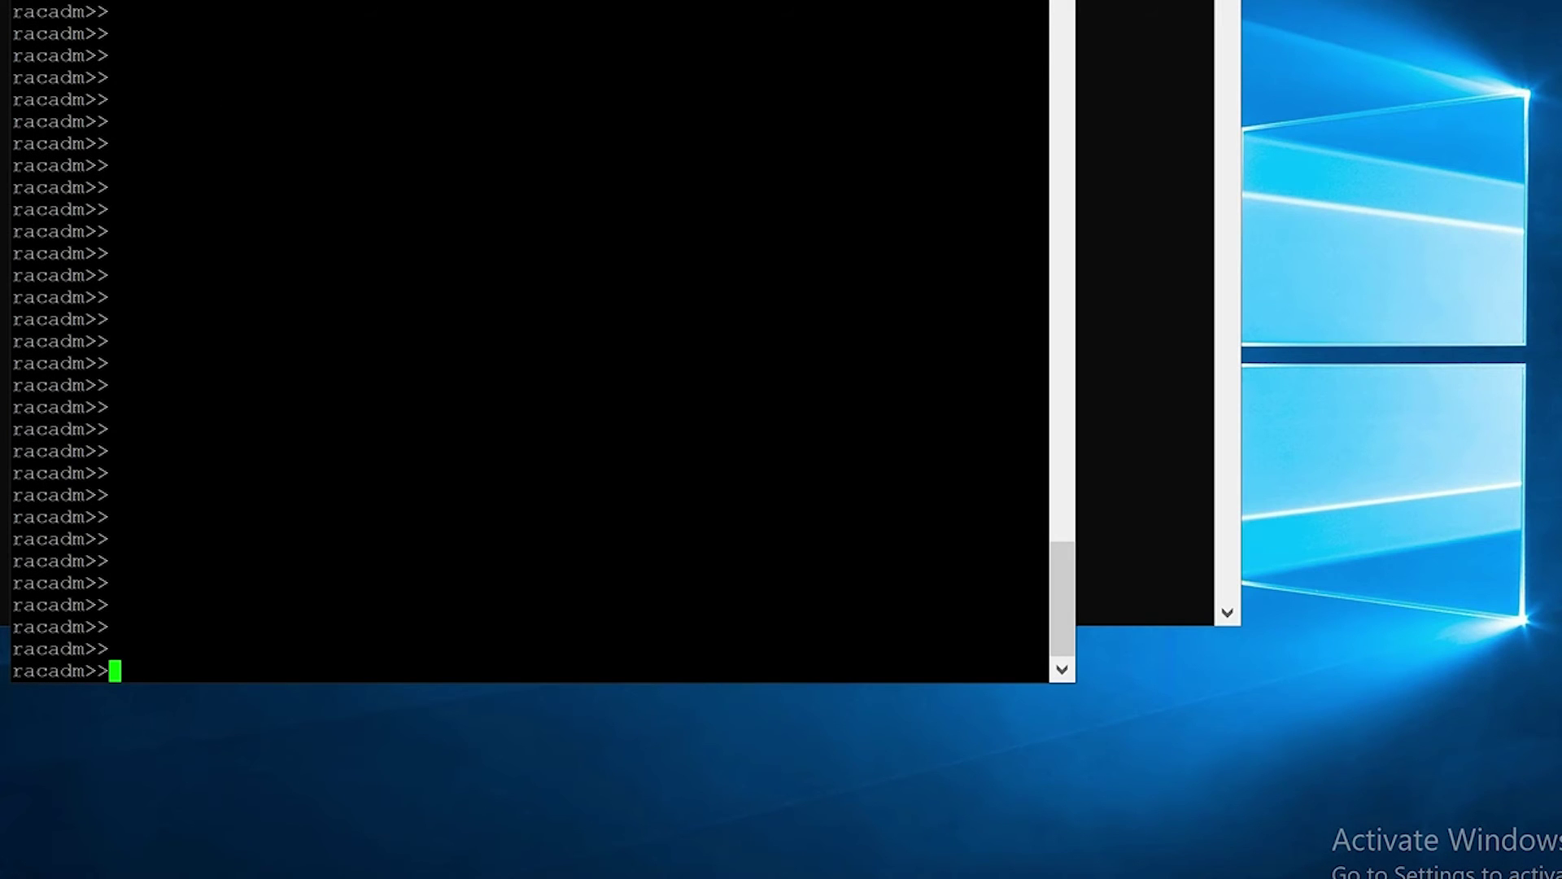
{"action": "type", "text": "help "}
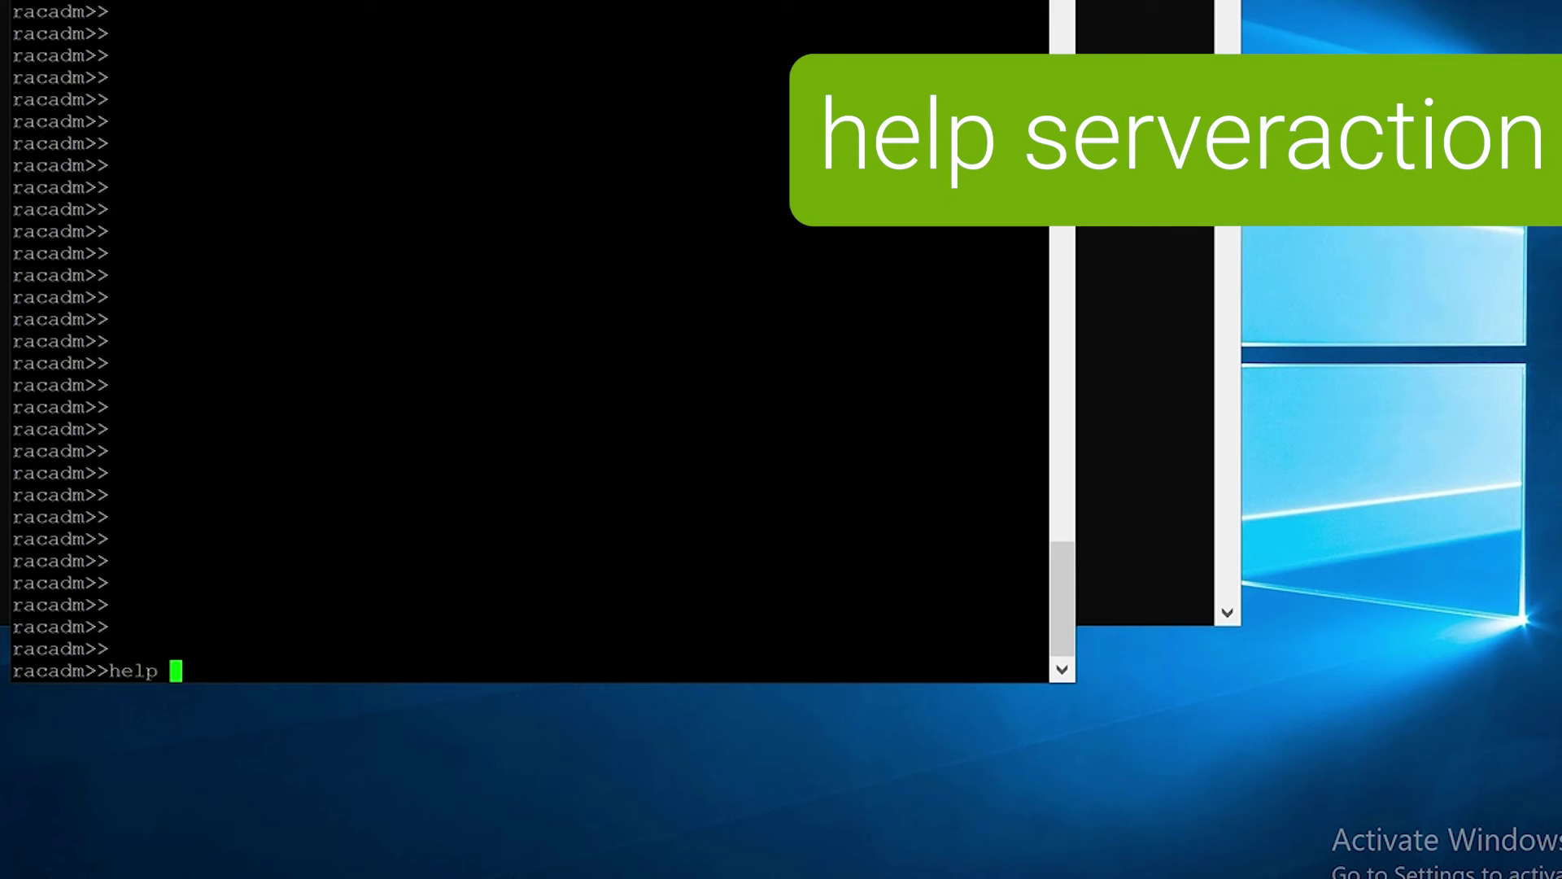
{"action": "type", "text": "server"}
{"action": "type", "text": "action"}
Step: Run 'help serveraction' to list power actions like graceshutdown, powerup and powerstatus
{"action": "key", "text": "Return"}
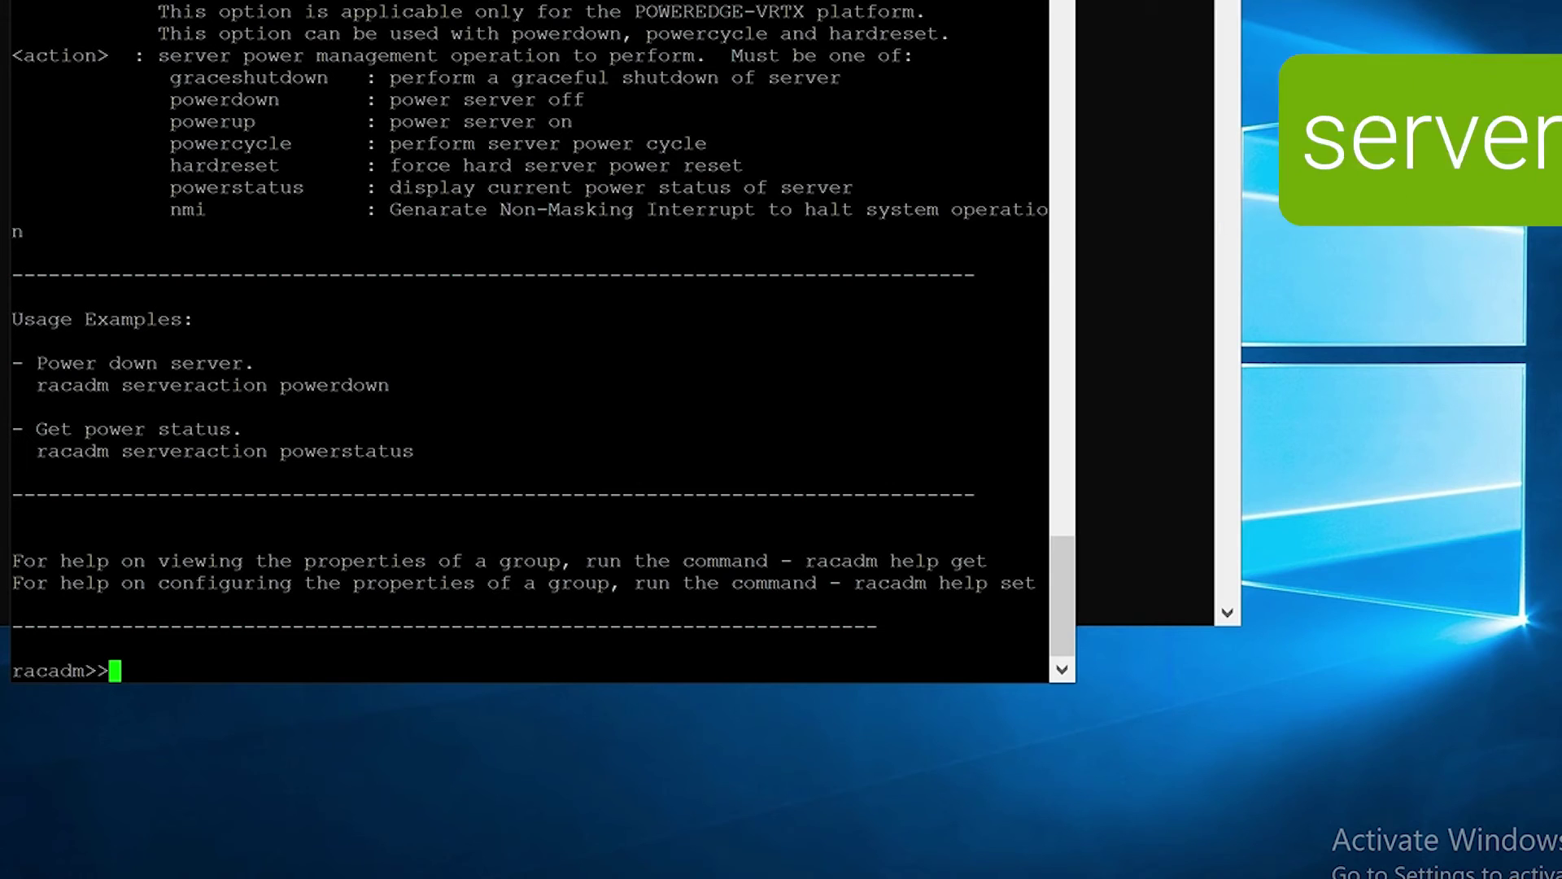
{"action": "type", "text": "serveract"}
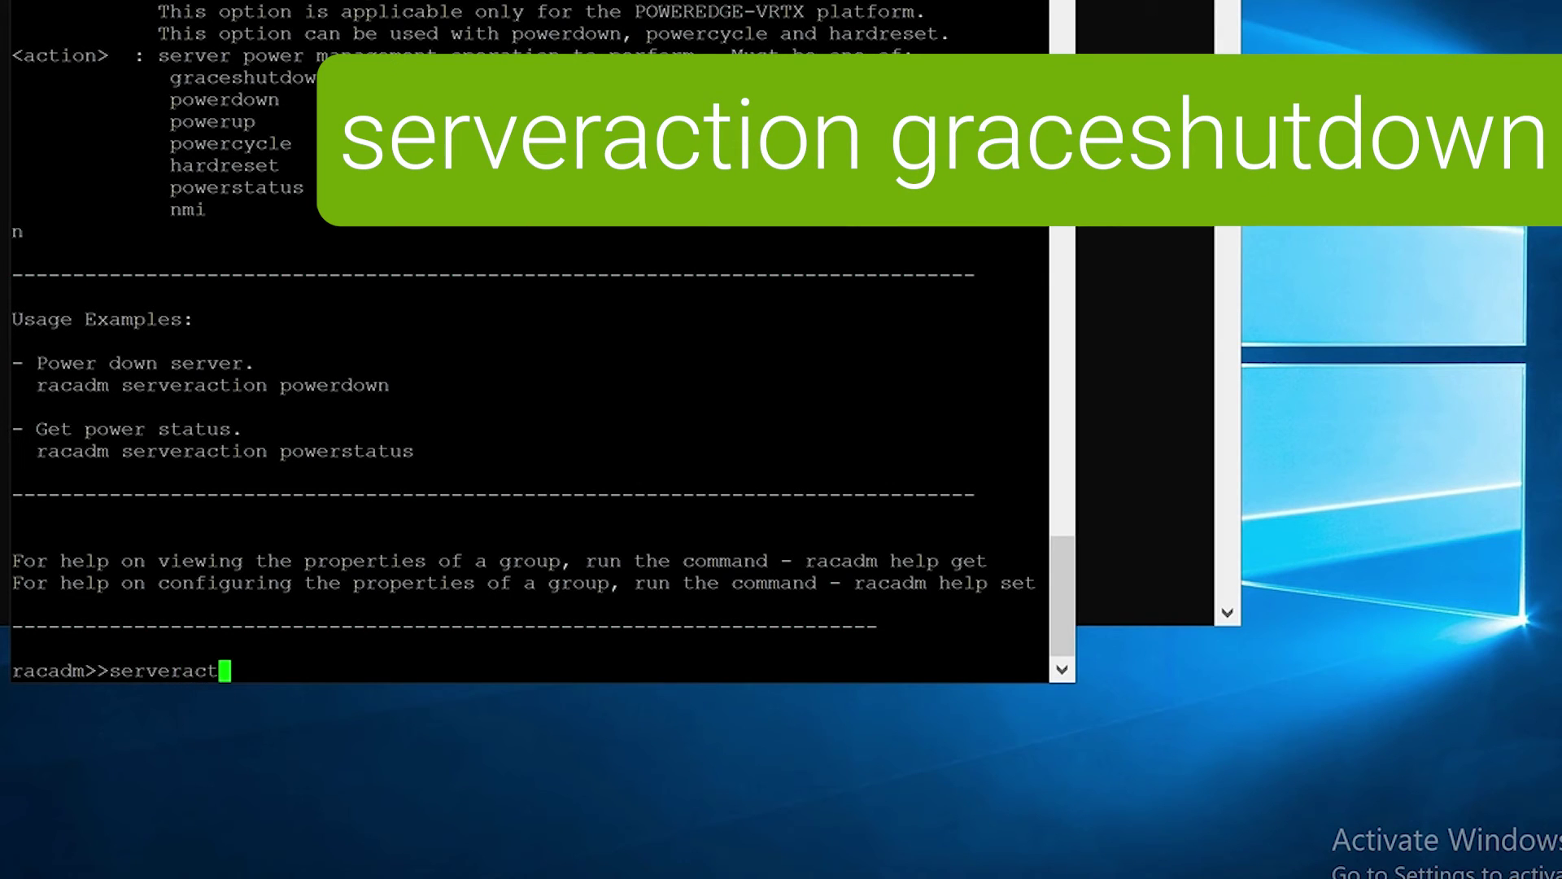
{"action": "type", "text": "ion grace"}
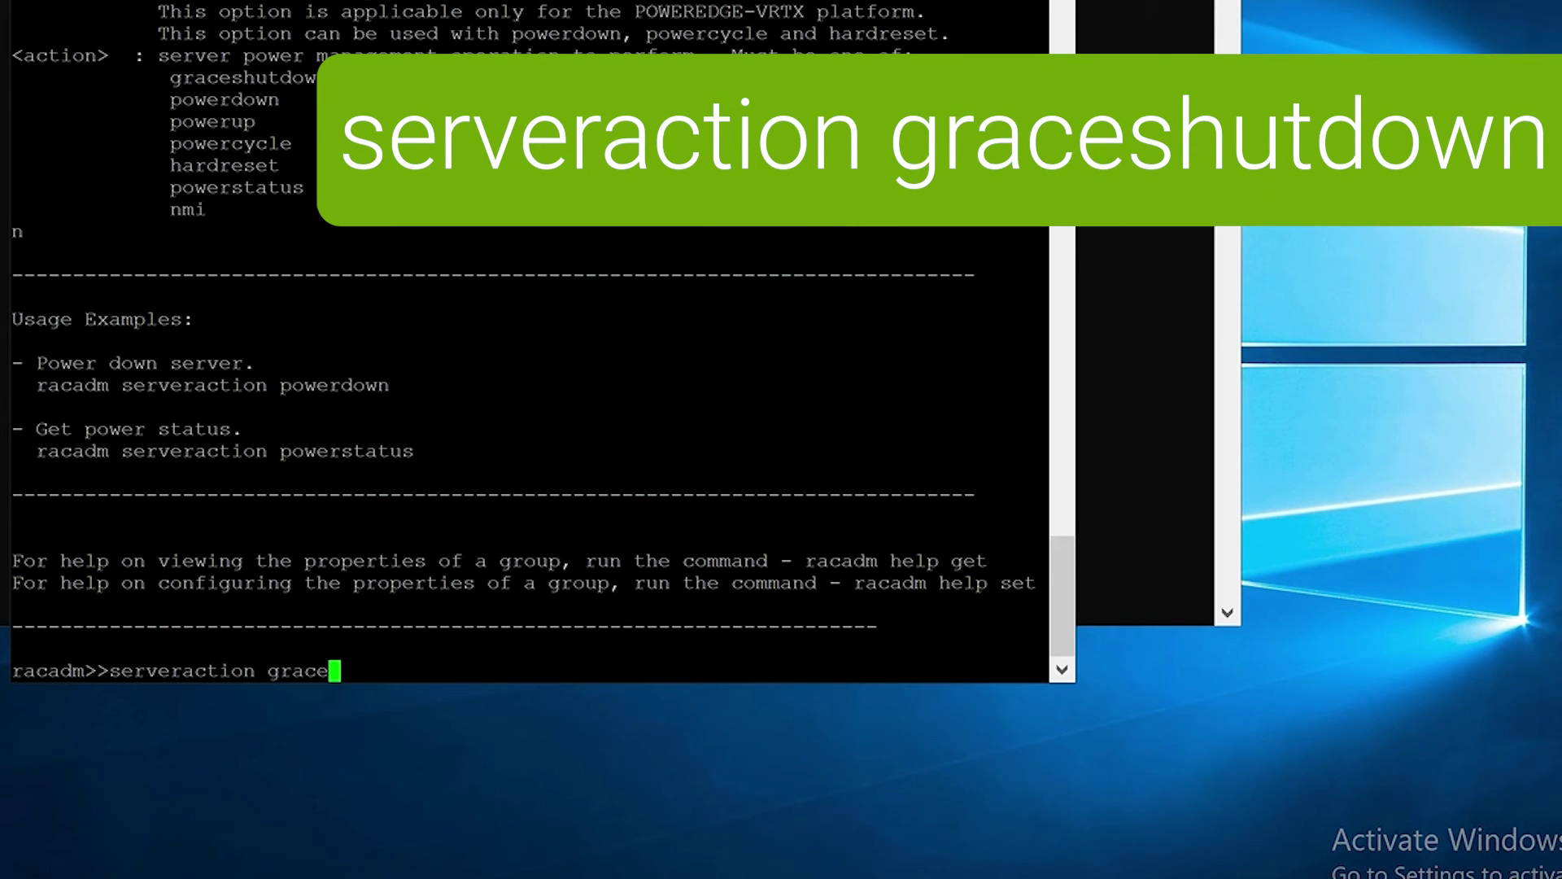
{"action": "type", "text": "sh"}
{"action": "type", "text": "utdown"}
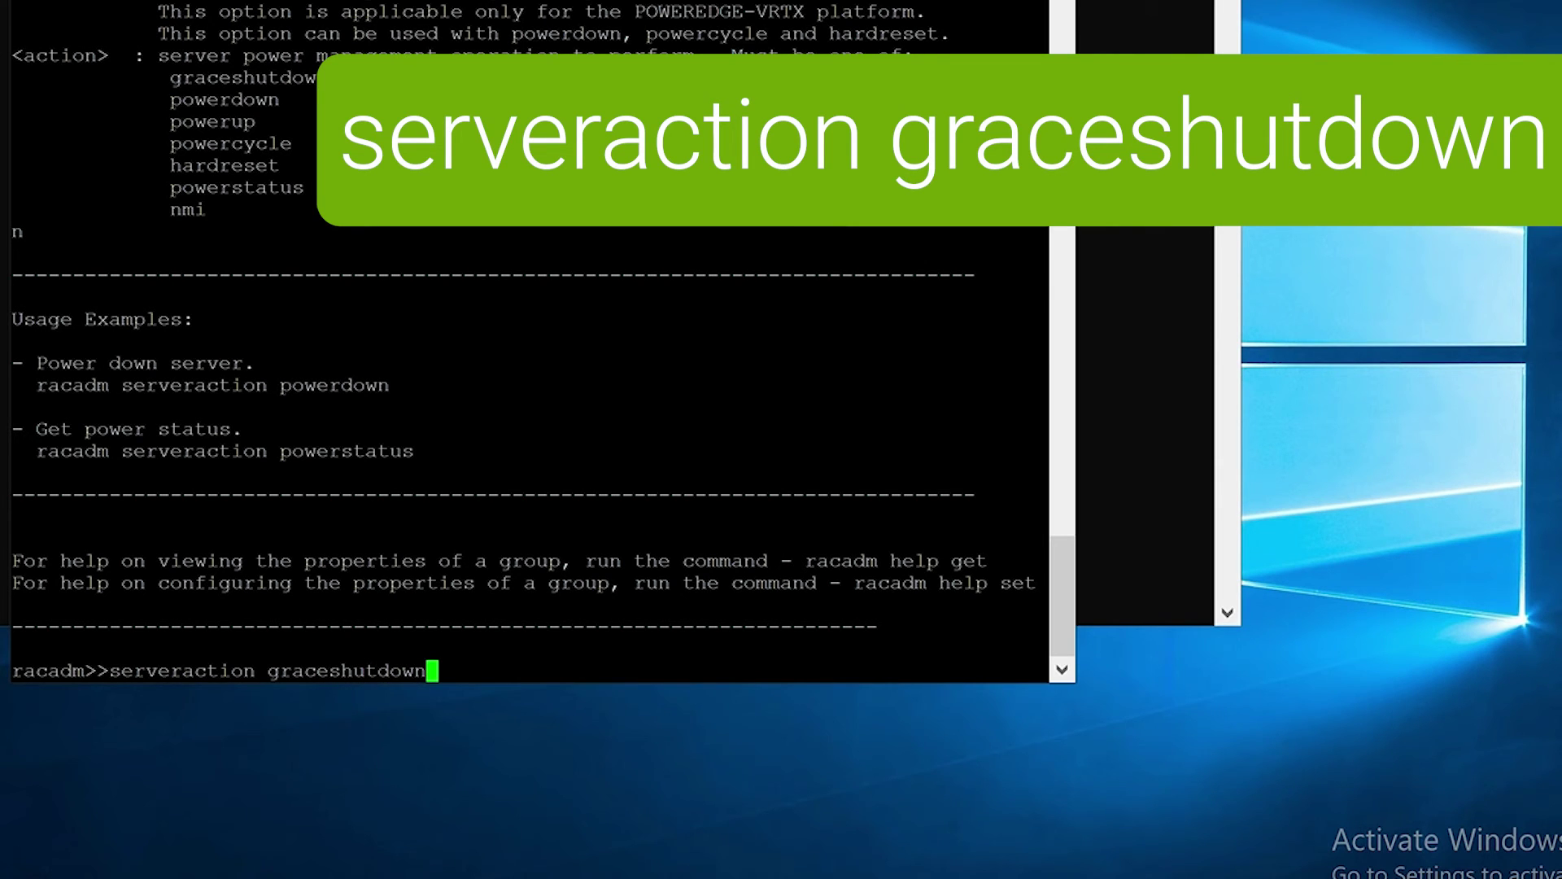
Step: Run serveraction graceshutdown, then check powerstatus until it reports OFF
{"action": "key", "text": "Return"}
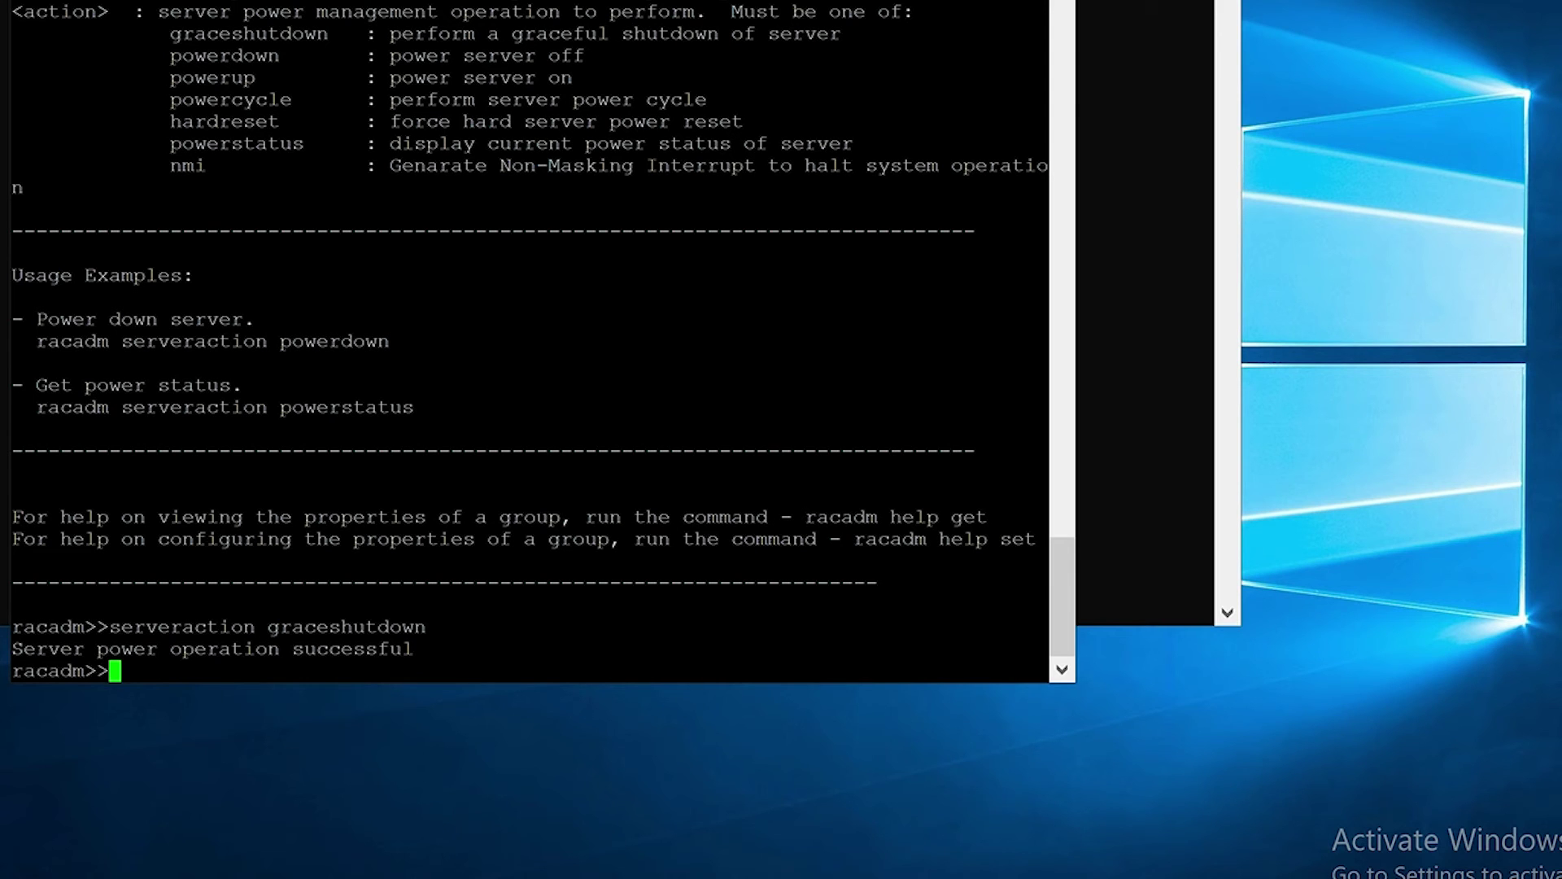
{"action": "type", "text": "serve"}
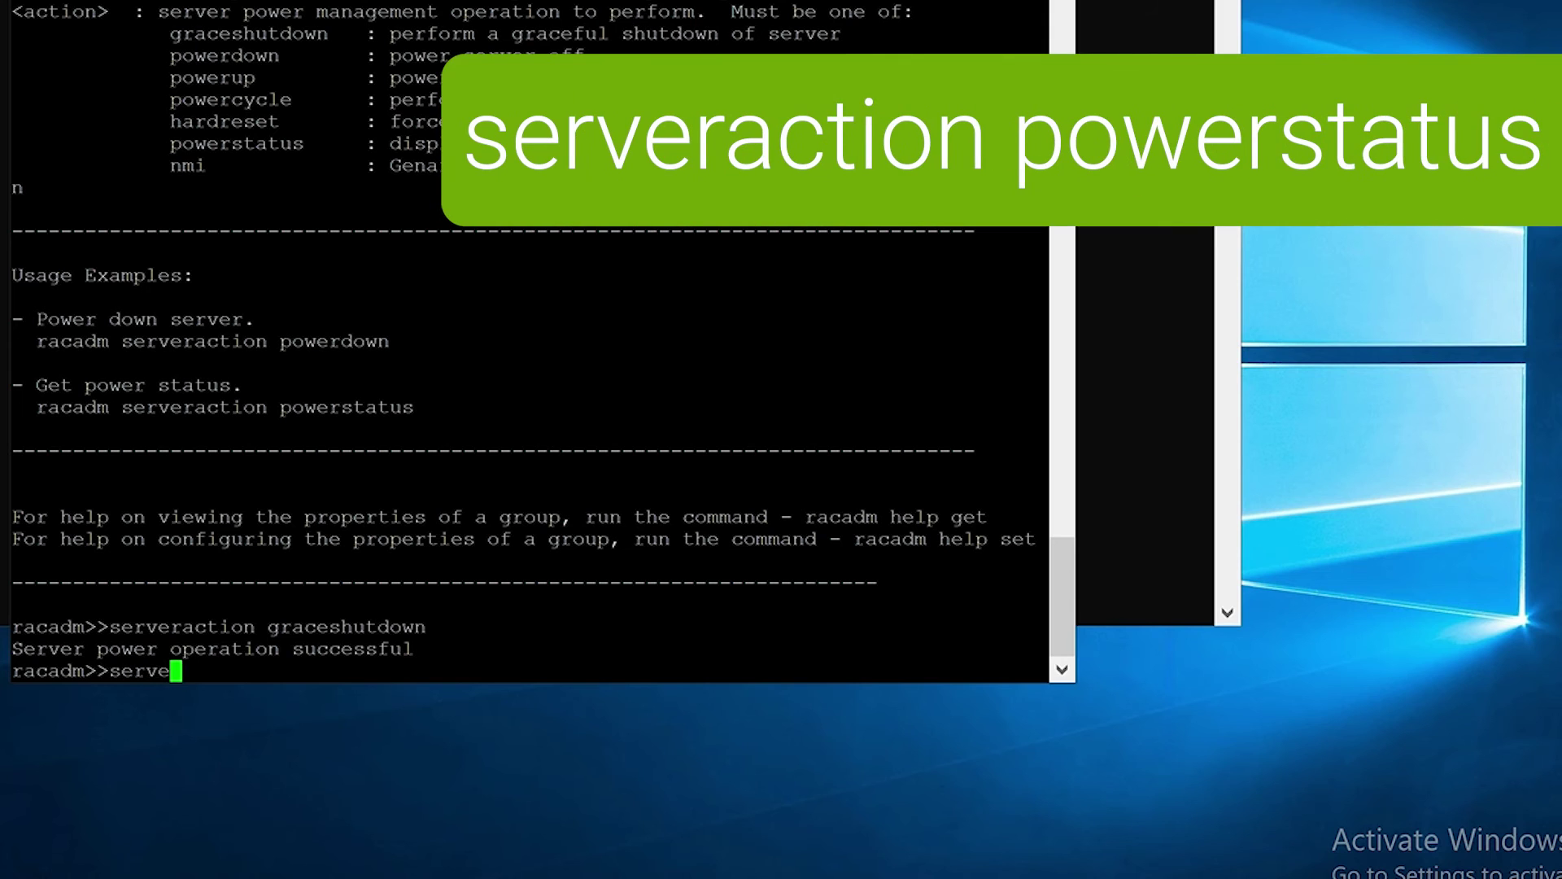
{"action": "type", "text": "raction "}
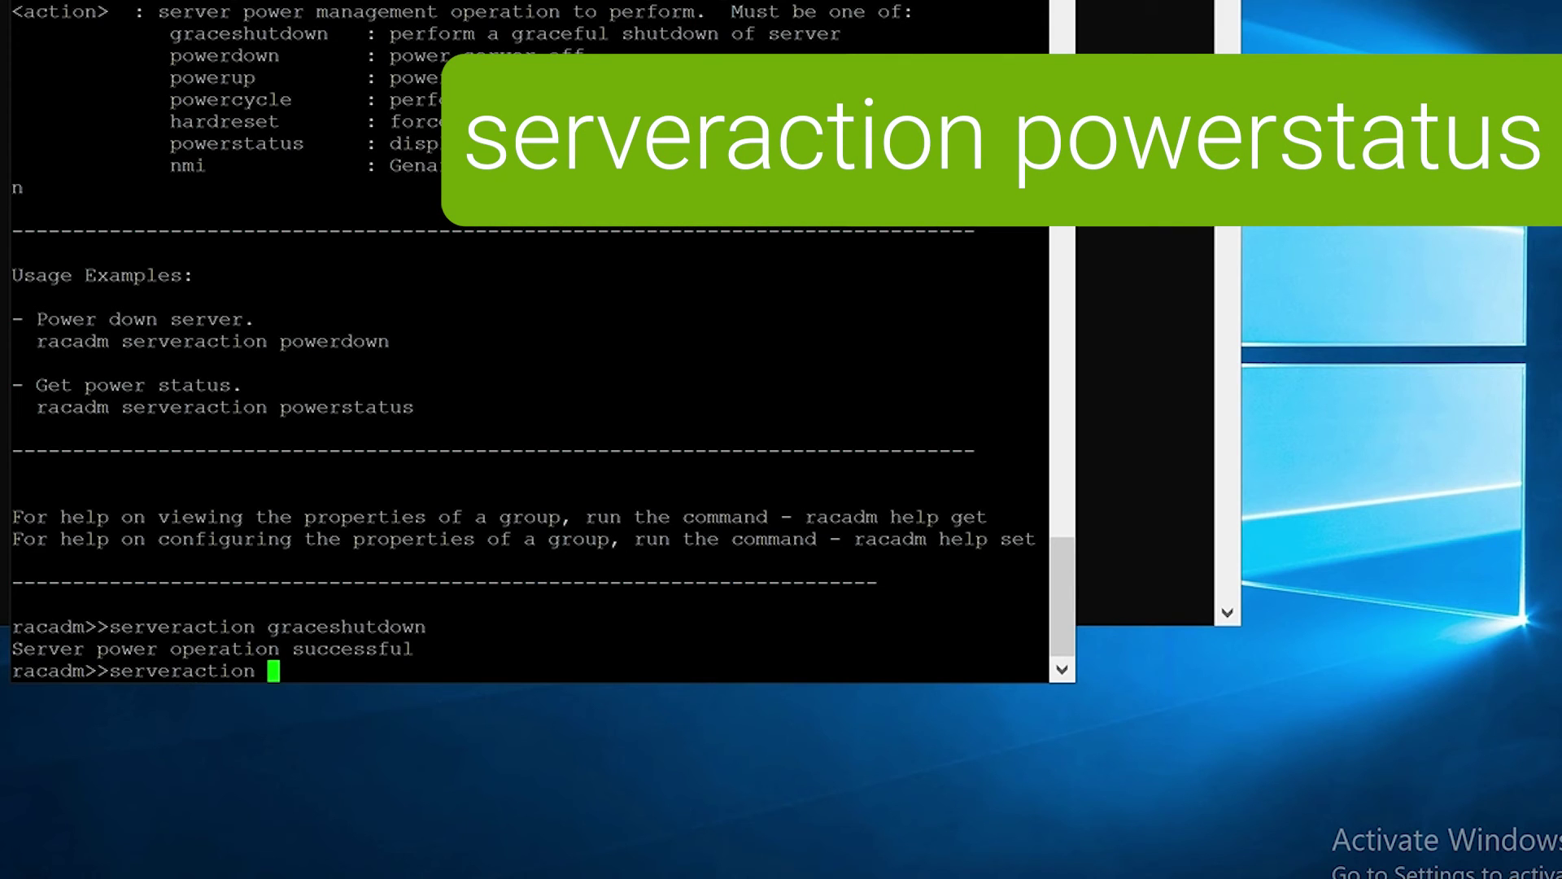
{"action": "type", "text": "powerstatus"}
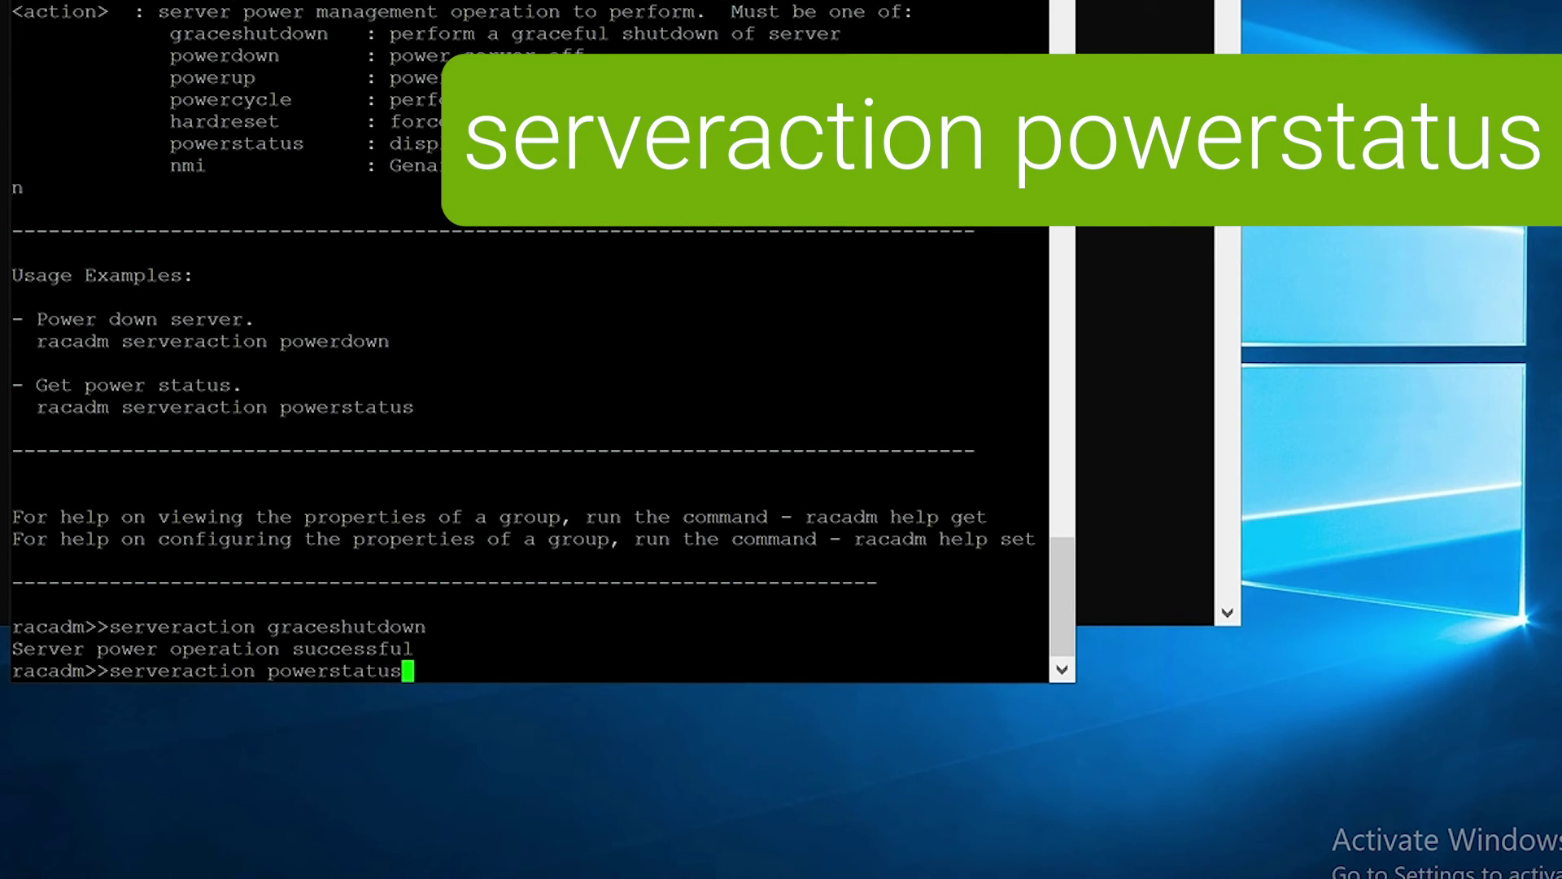
{"action": "key", "text": "Return"}
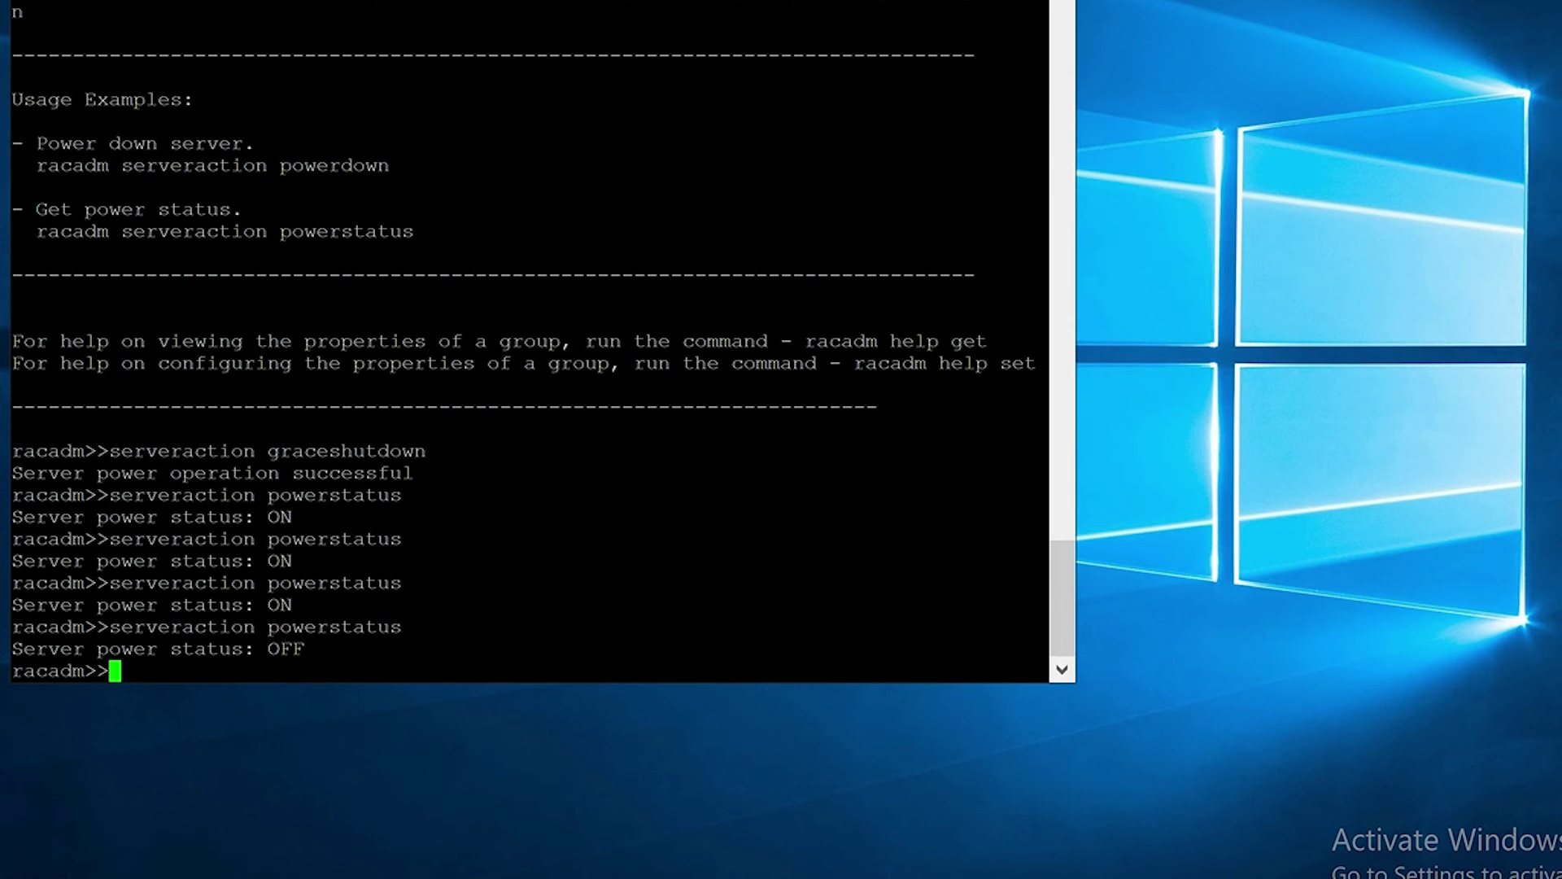
{"action": "type", "text": "ser"}
{"action": "type", "text": "vera"}
{"action": "type", "text": "ction"}
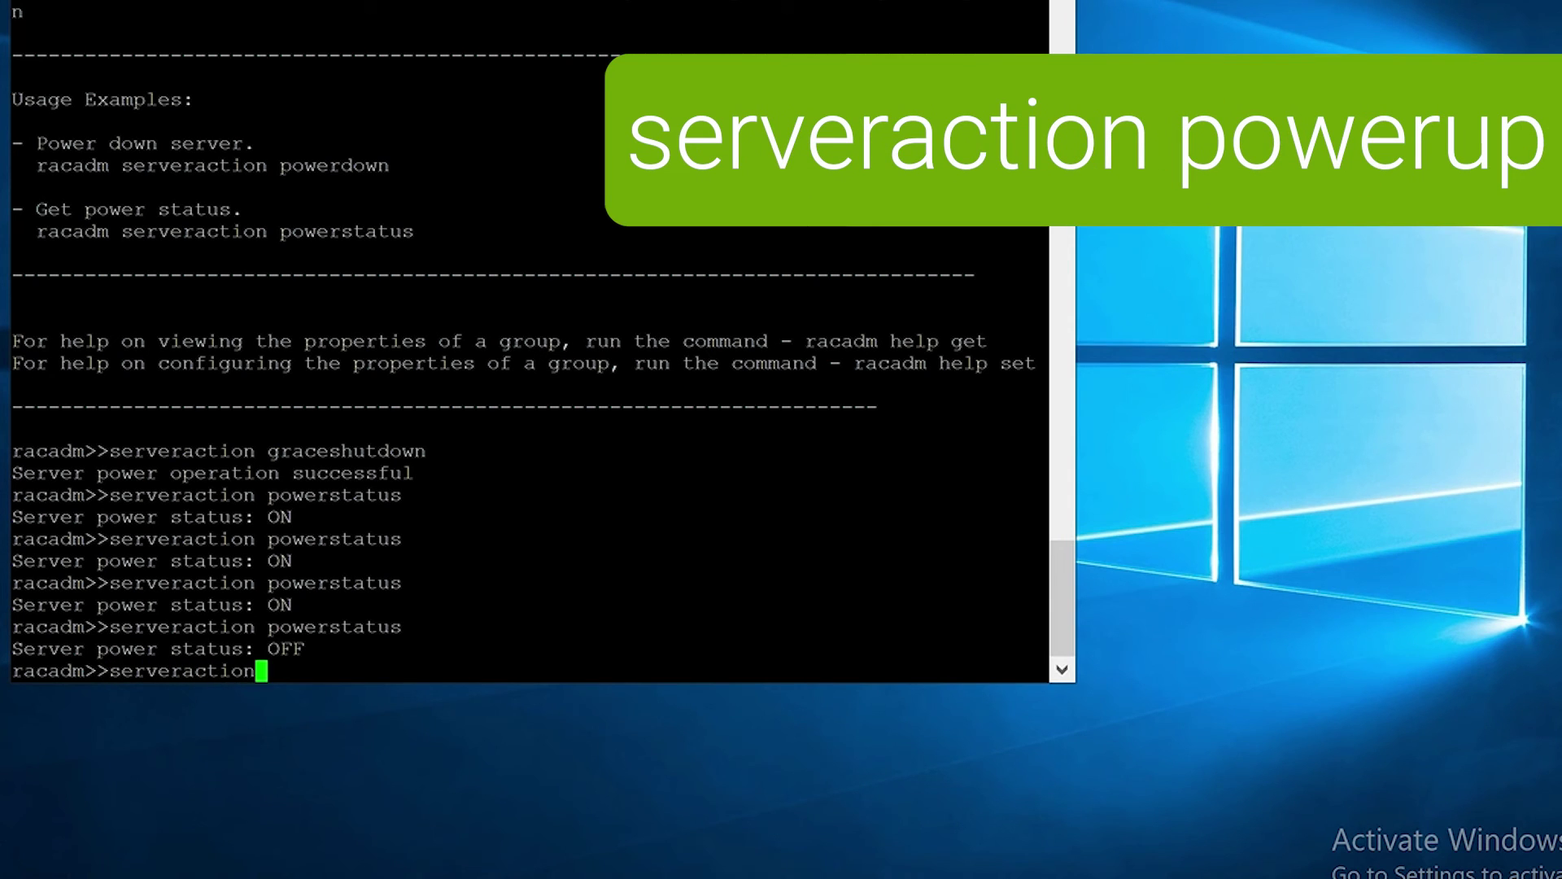
{"action": "type", "text": " po"}
{"action": "type", "text": "werup"}
Step: Run serveraction powerup and confirm with powerstatus that the server is ON
{"action": "key", "text": "Return"}
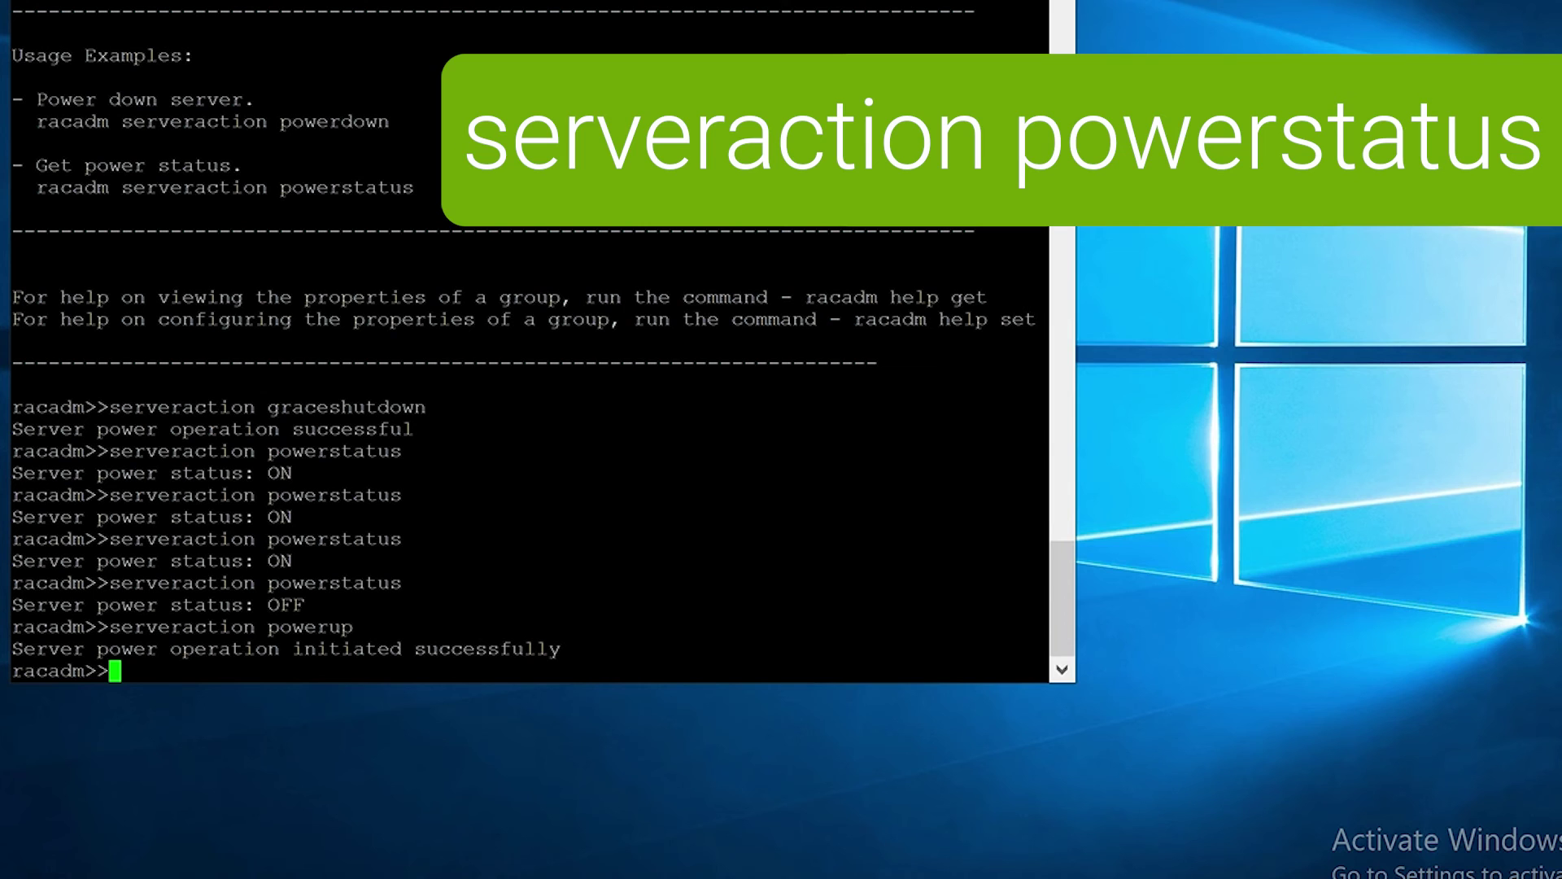
{"action": "type", "text": "serveraction powerstatus"}
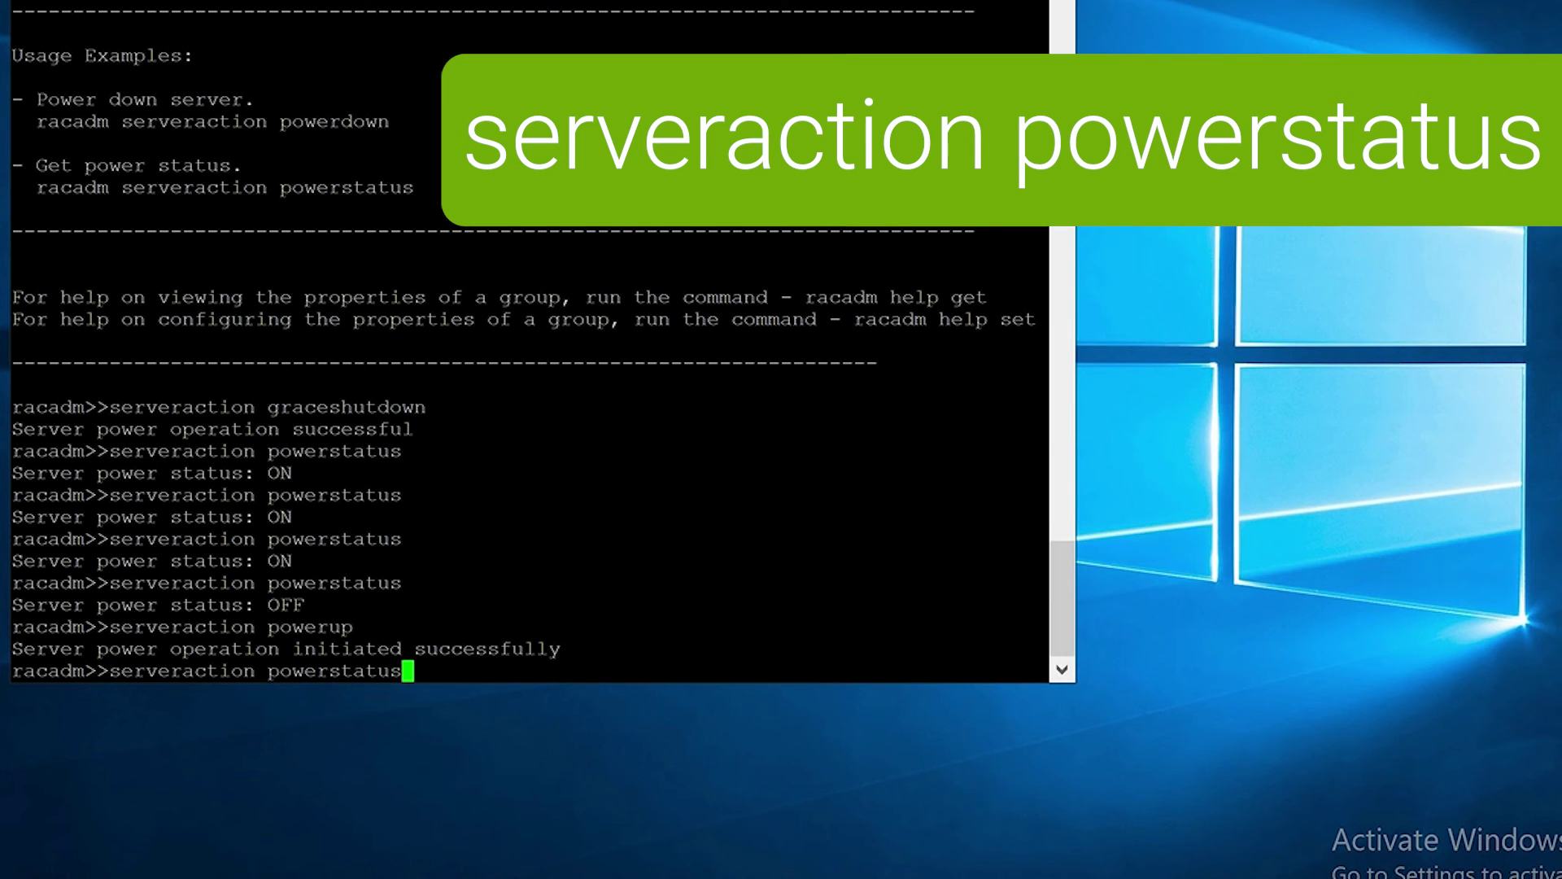
{"action": "key", "text": "Return"}
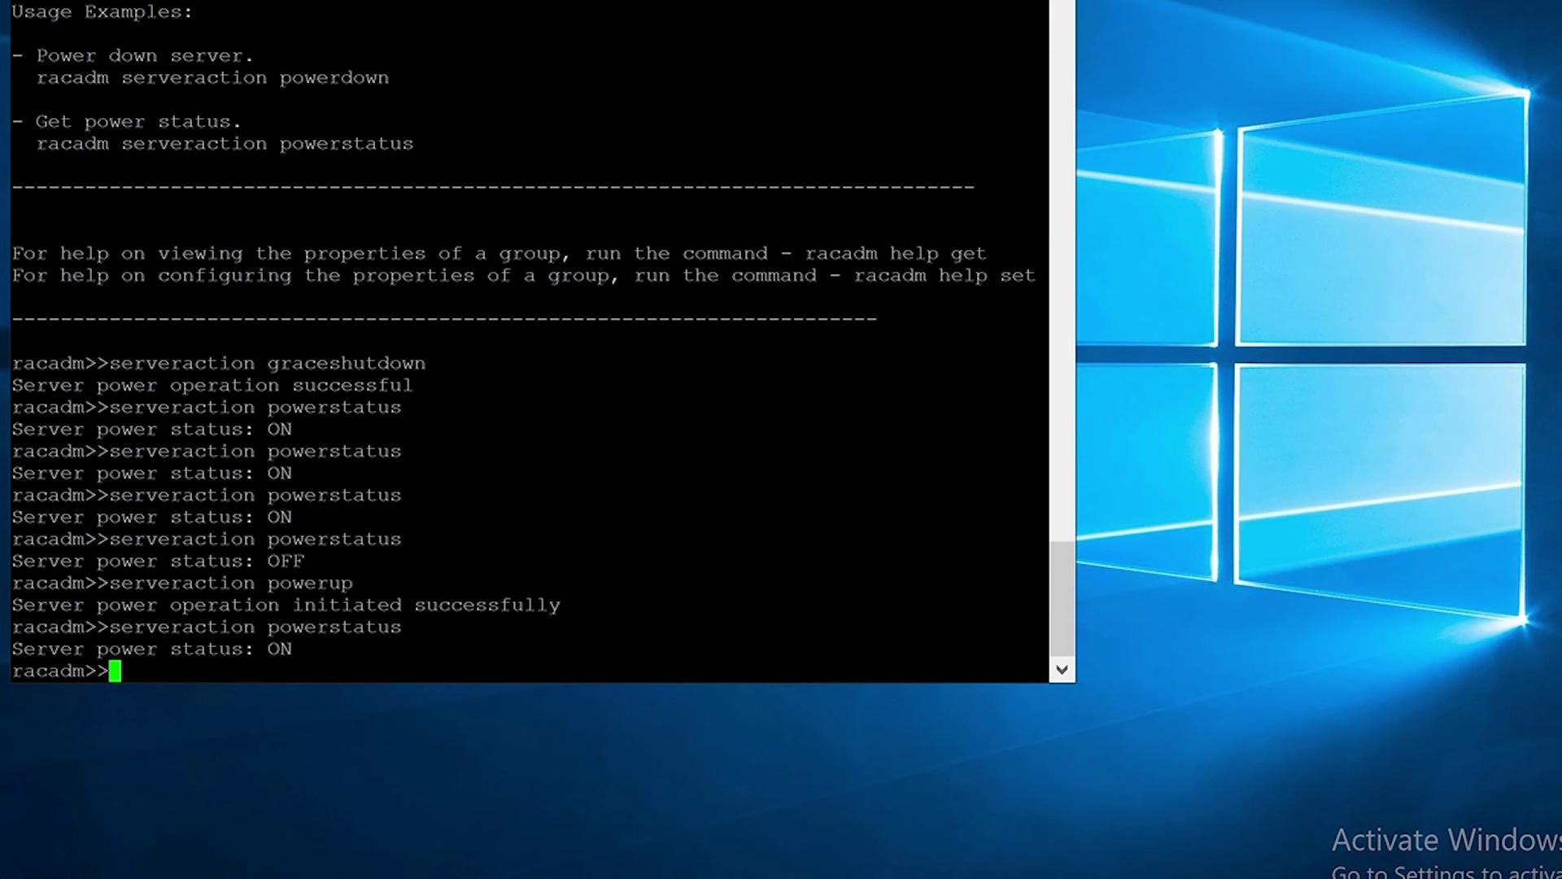
{"action": "type", "text": "racr"}
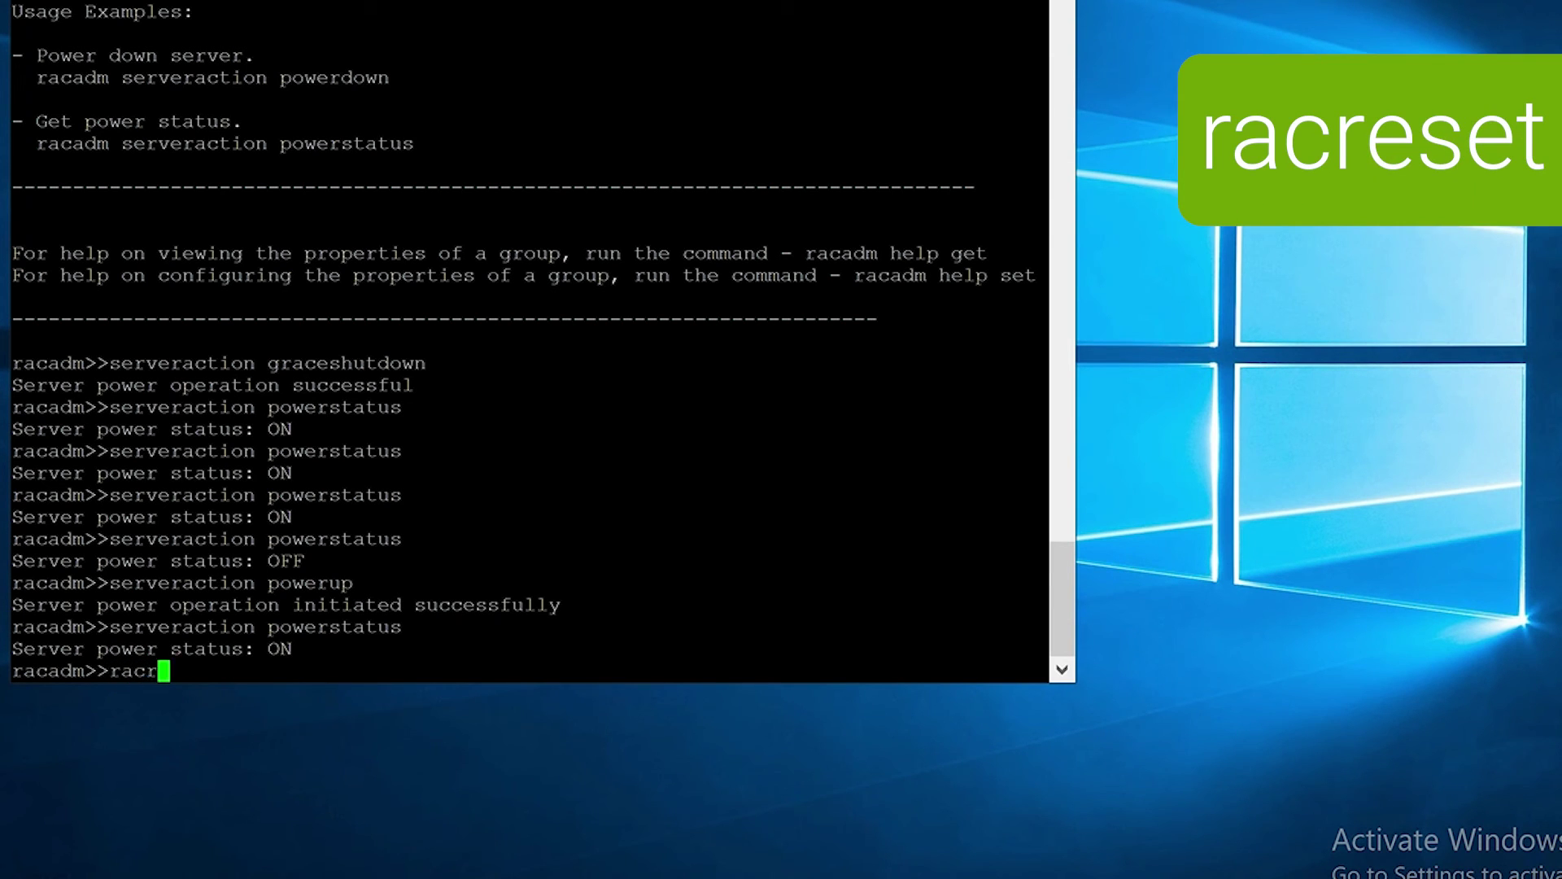
{"action": "type", "text": "eset"}
Step: Run racreset to restart the iDRAC, then log back in over SSH
{"action": "key", "text": "Return"}
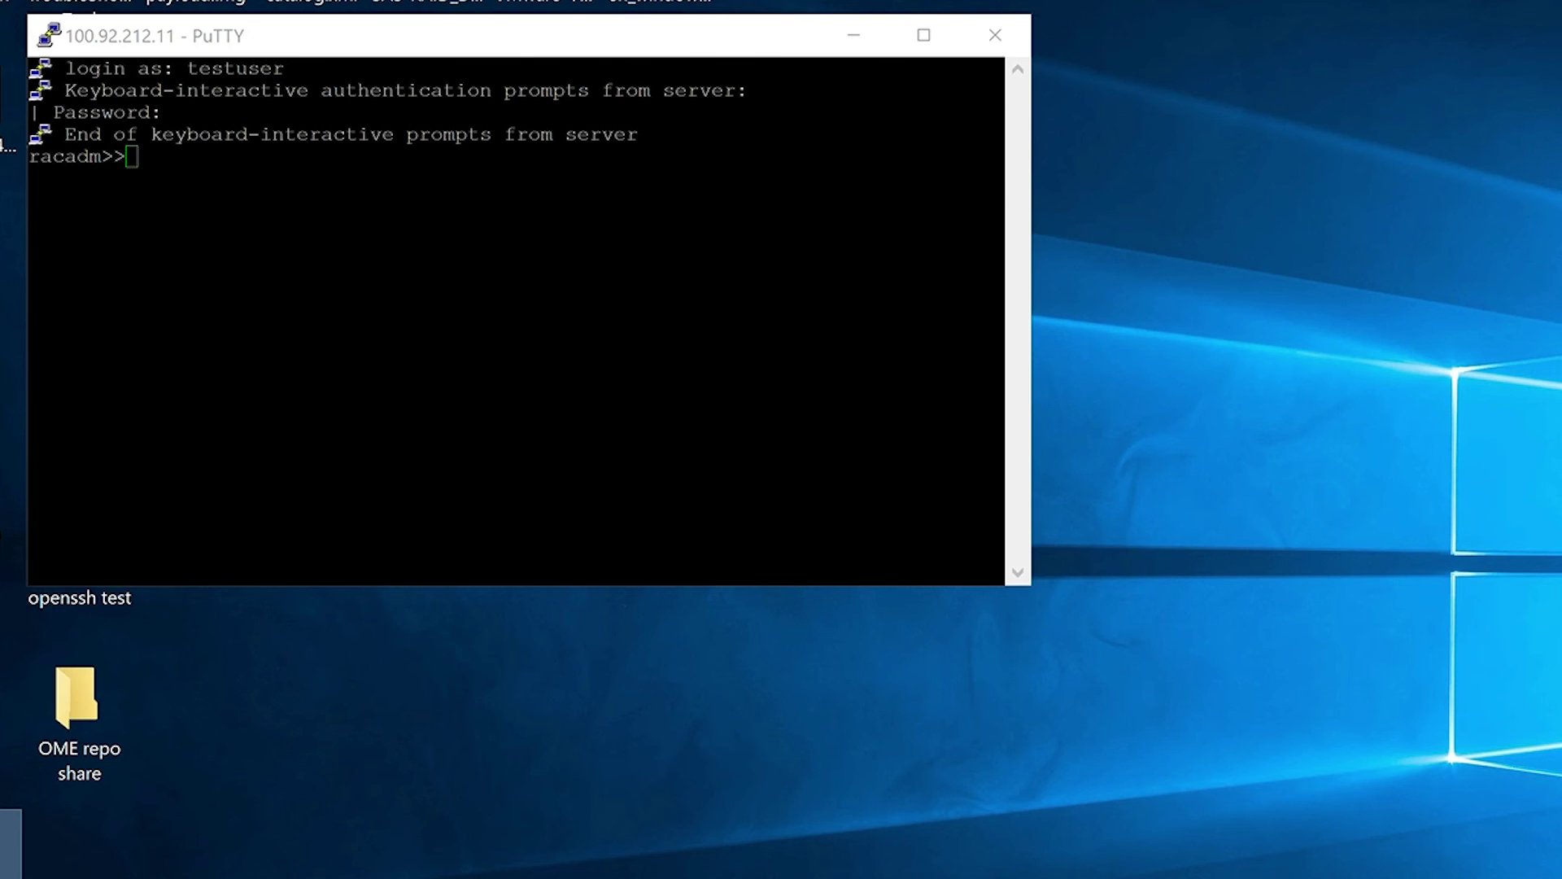
Step: Query BIOS.ProcSettings.ProcVirtualization in the PuTTY session, confirming it reports Enabled
{"action": "key", "text": "alt+Tab"}
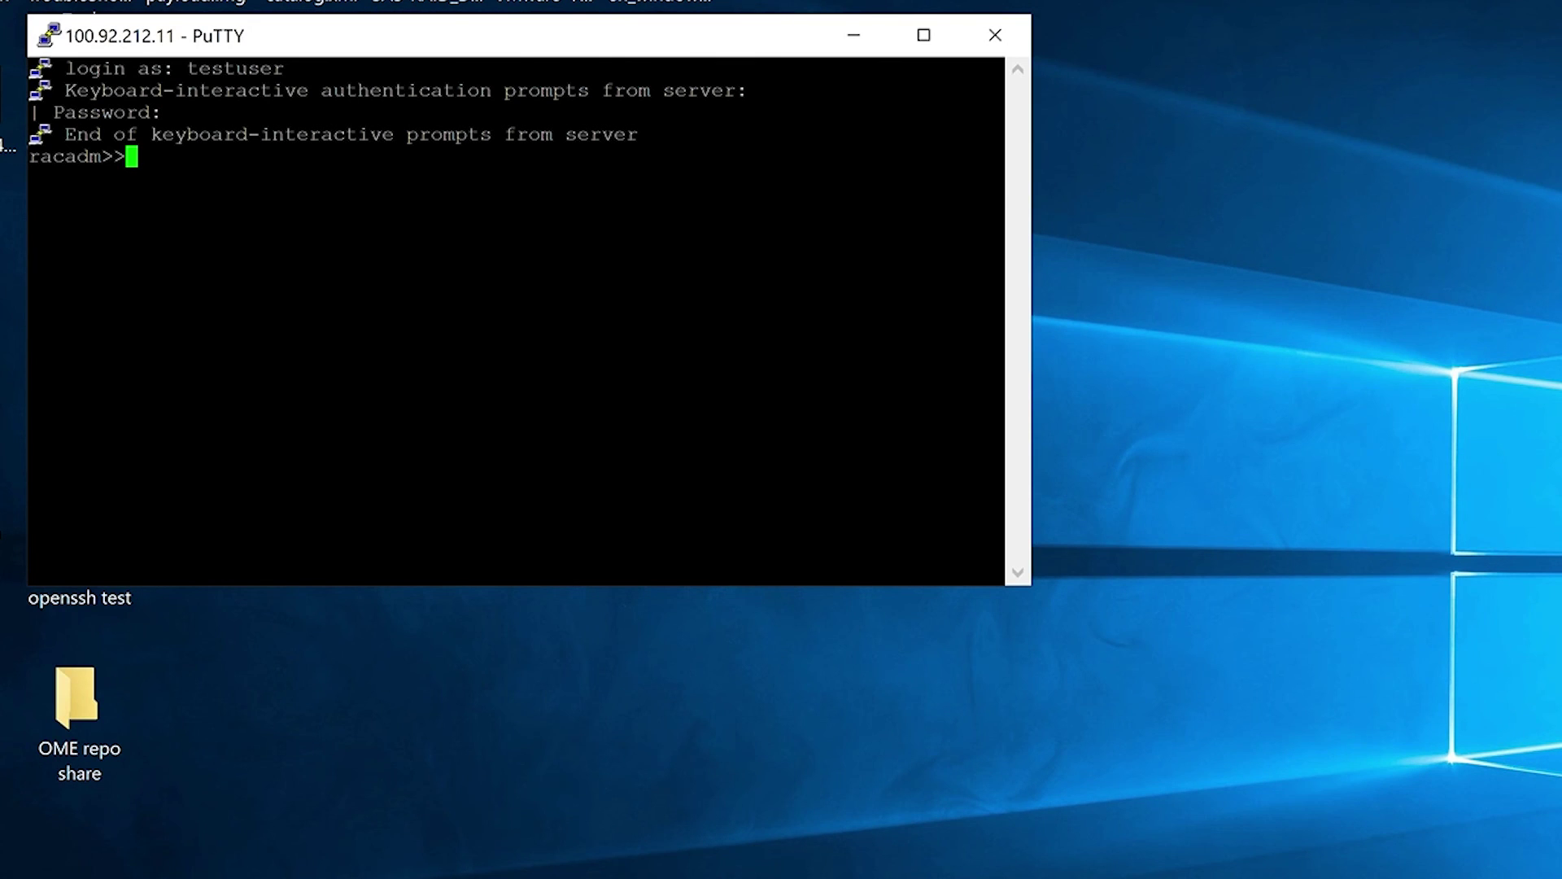
{"action": "type", "text": "g"}
{"action": "type", "text": "et"}
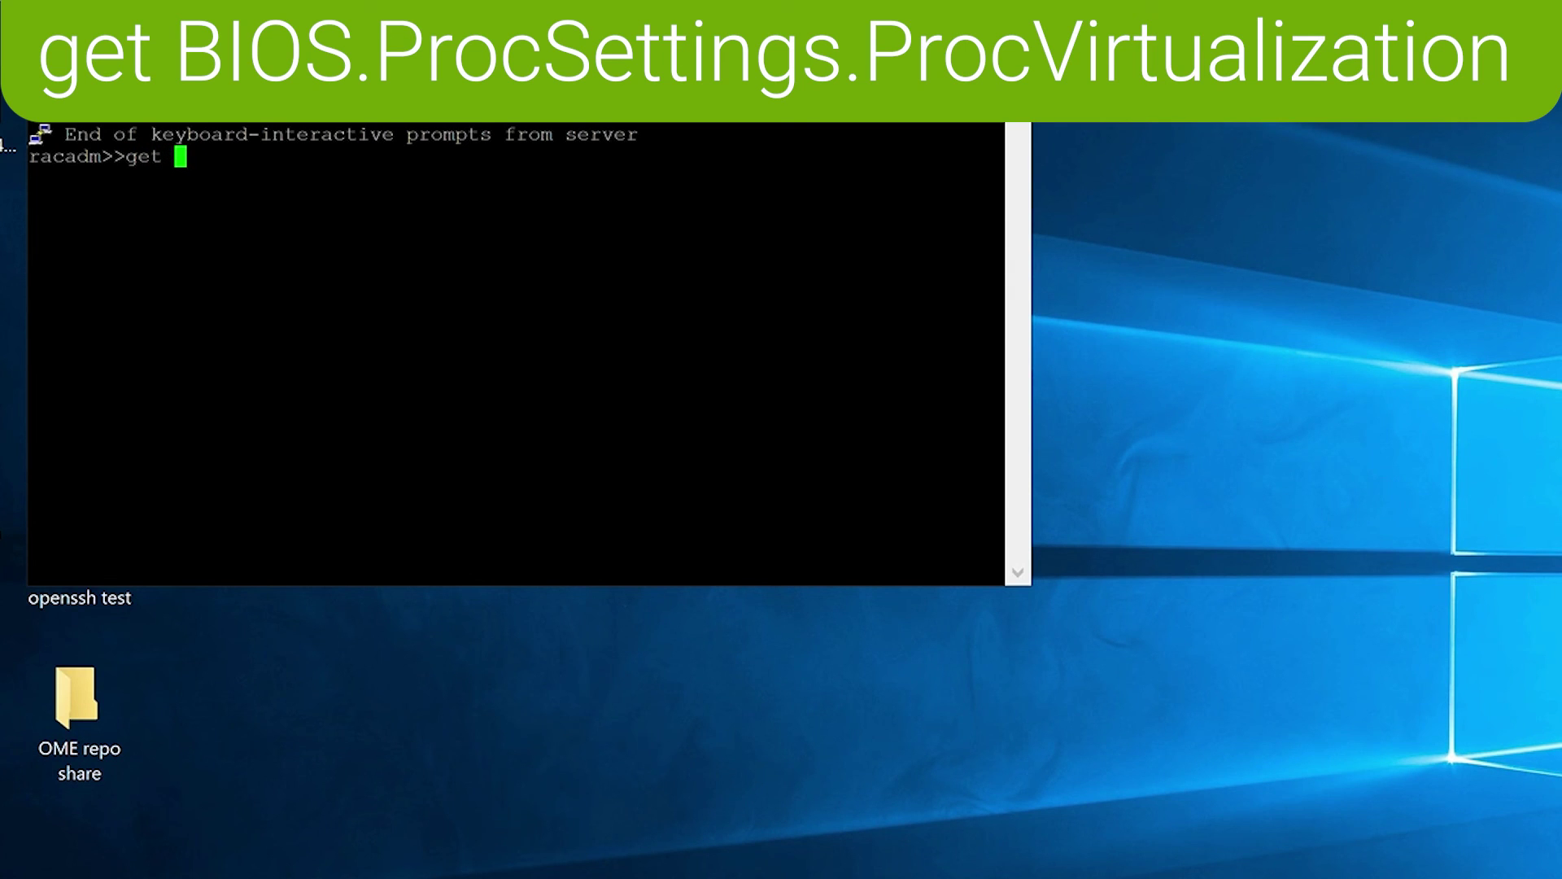
{"action": "type", "text": " BIOS.ProcSettings.ProcVirtualization"}
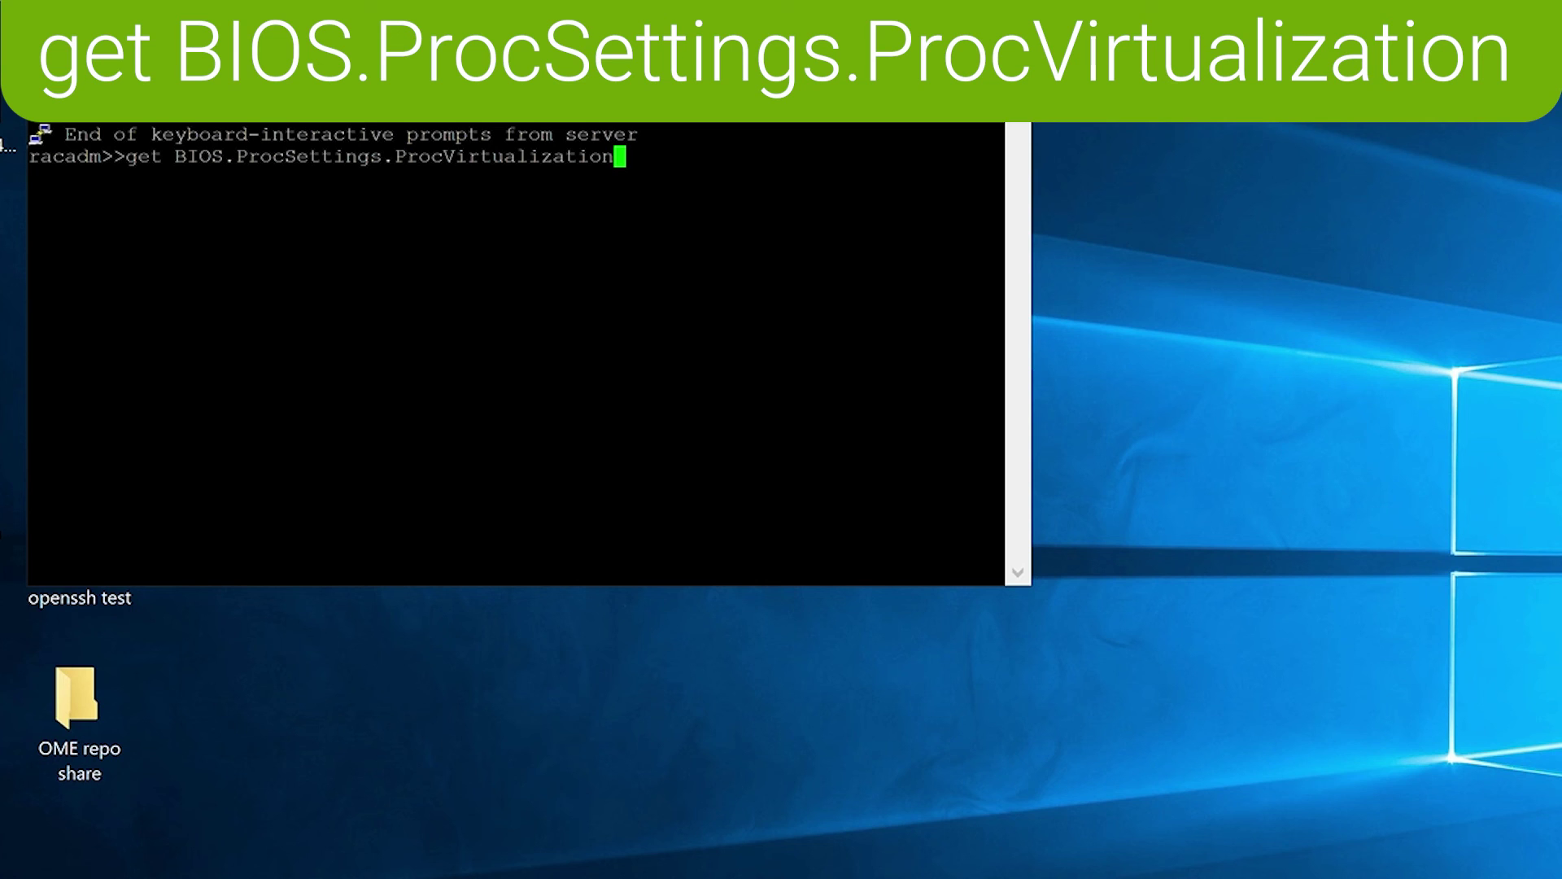
{"action": "key", "text": "Return"}
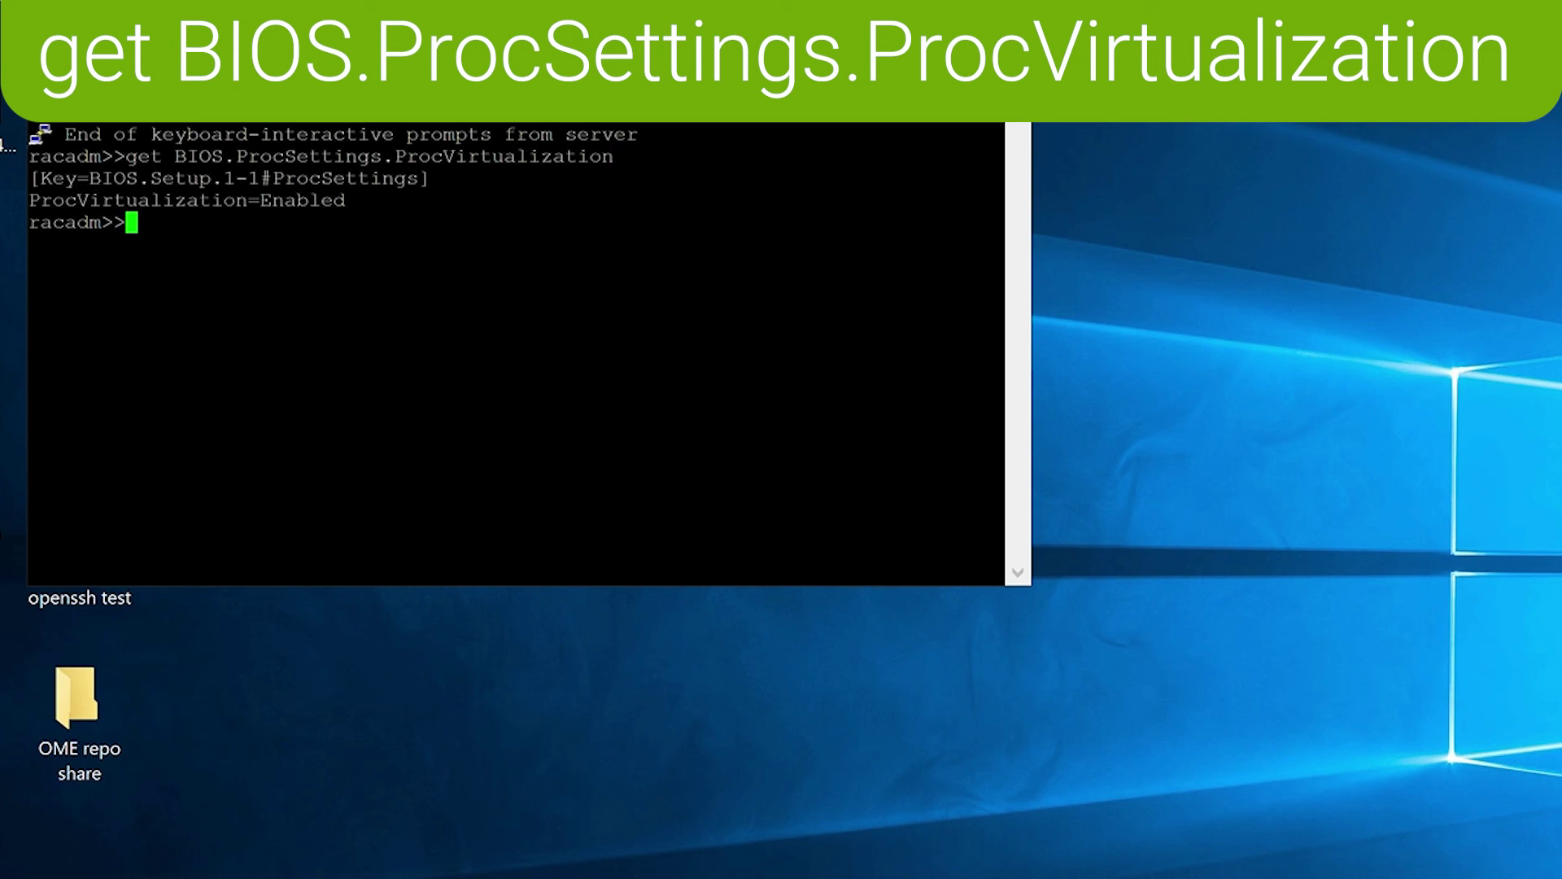